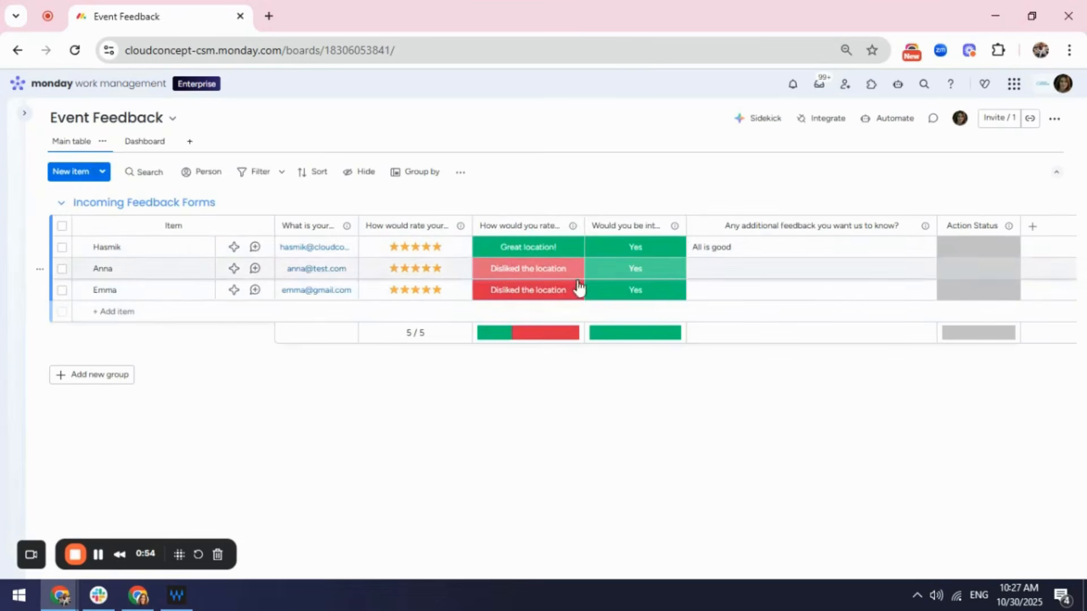
Examine the first response's location rating options, further-events options and additional feedback text in the Incoming Feedback Forms group
{"action": "left_click", "coordinate": [521, 251]}
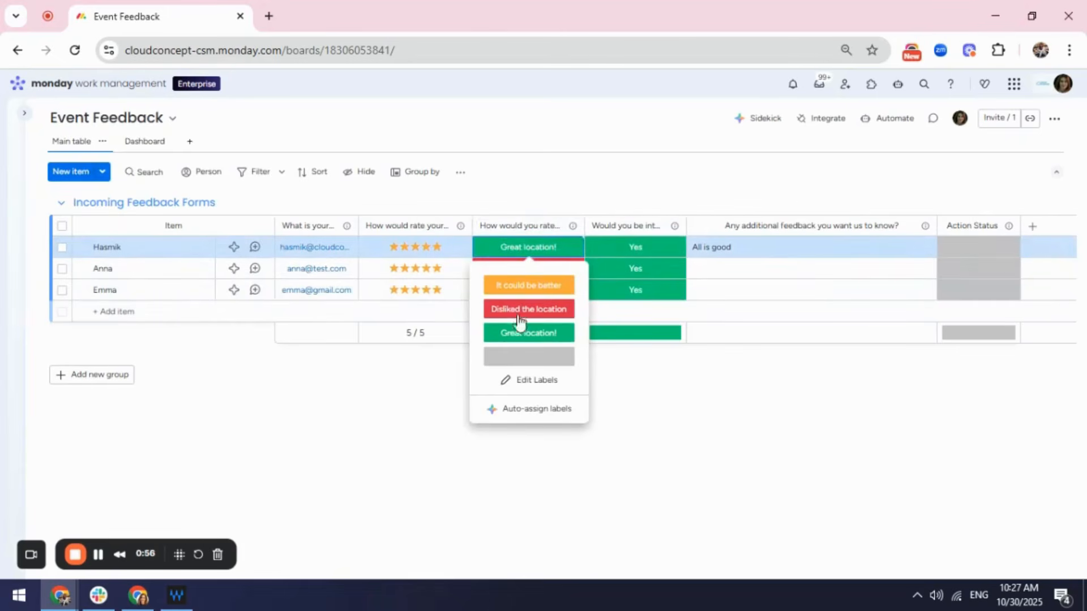
{"action": "left_click", "coordinate": [651, 249]}
{"action": "left_click", "coordinate": [667, 248]}
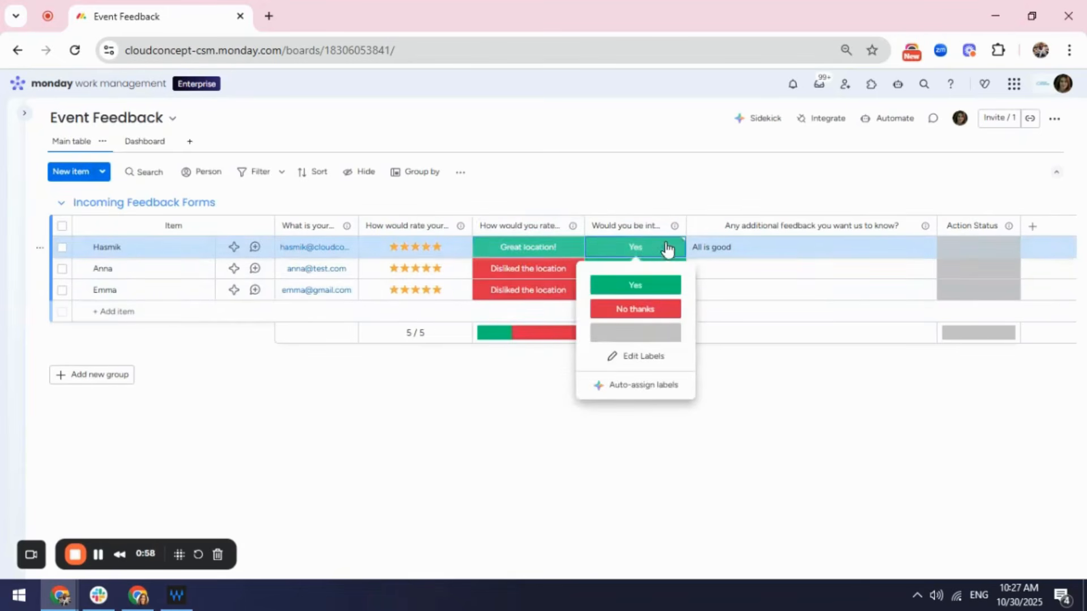
{"action": "left_click", "coordinate": [789, 250]}
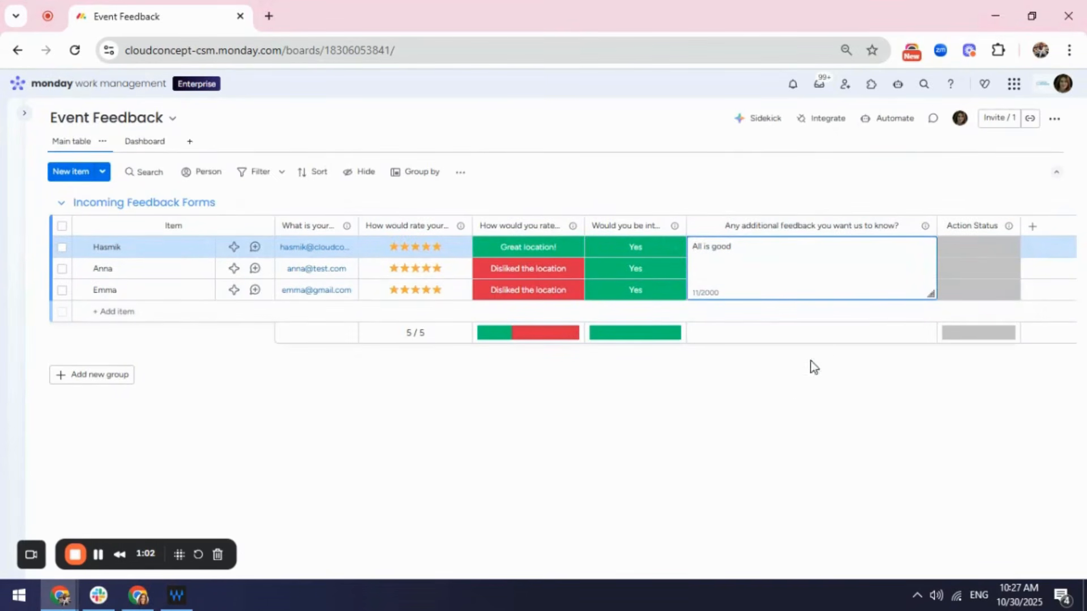
{"action": "left_click", "coordinate": [738, 443]}
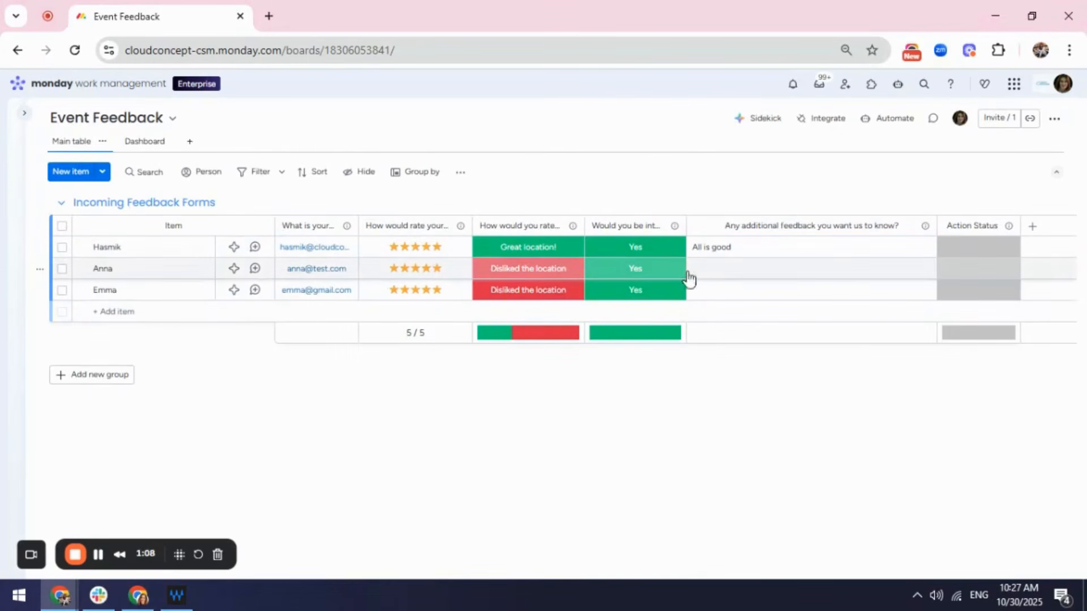
Browse the column types offered in the Column Center, and examine the Action Status labels for the first response
{"action": "left_click", "coordinate": [1033, 228]}
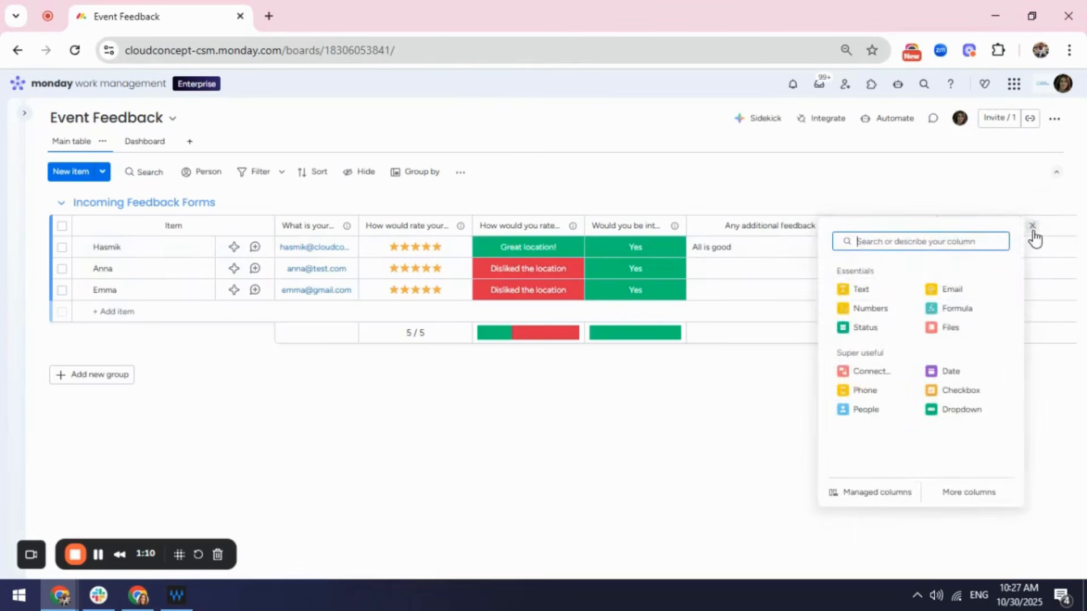
{"action": "left_click", "coordinate": [981, 498]}
{"action": "scroll", "coordinate": [696, 452], "scroll_direction": "down", "scroll_amount": 10}
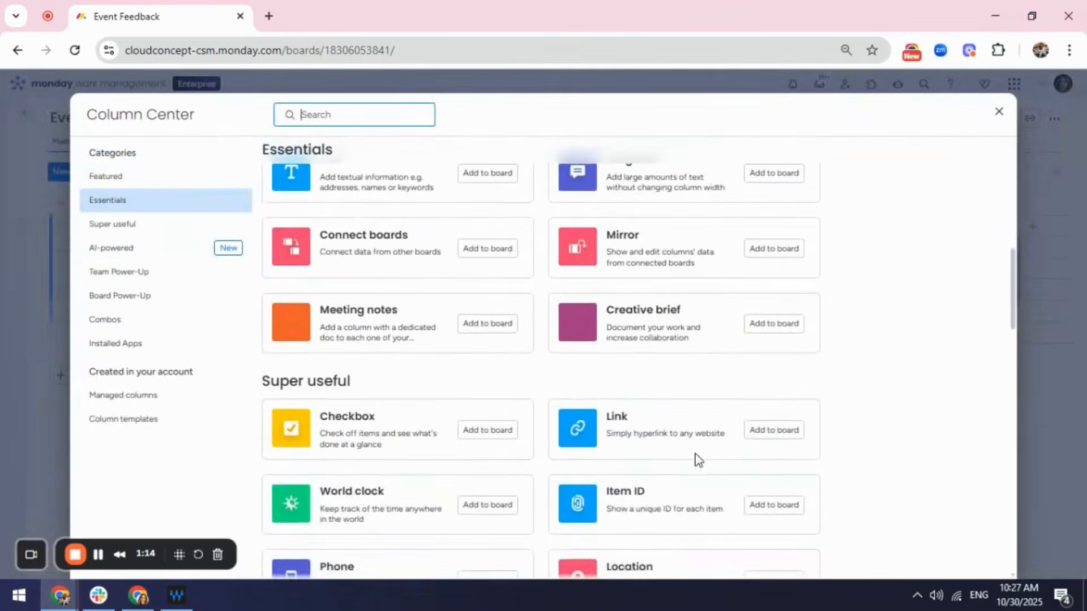
{"action": "scroll", "coordinate": [759, 308], "scroll_direction": "up", "scroll_amount": 3}
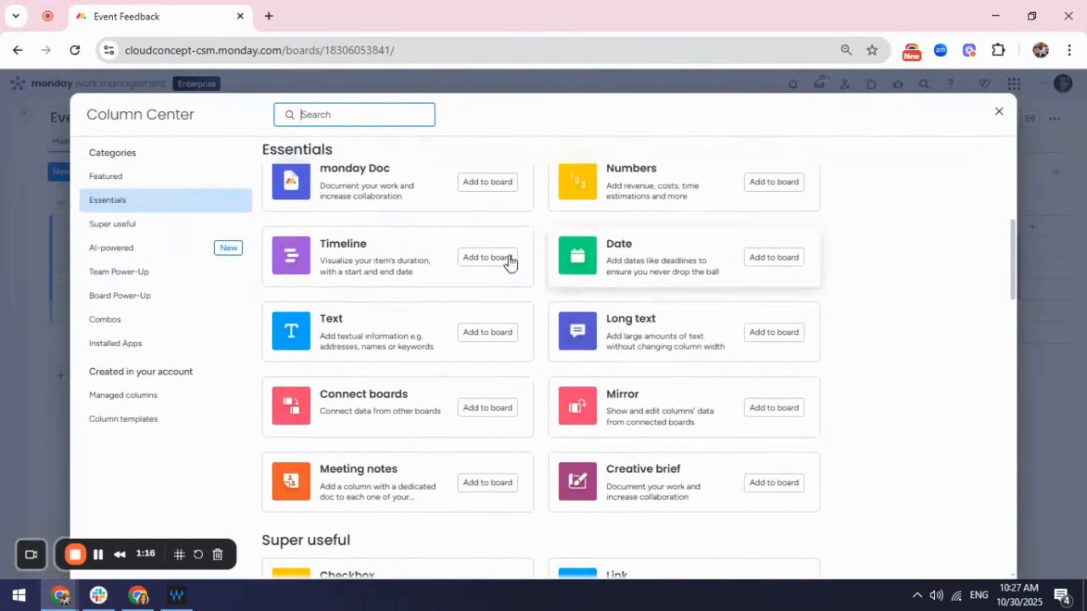
{"action": "scroll", "coordinate": [612, 385], "scroll_direction": "up", "scroll_amount": 4}
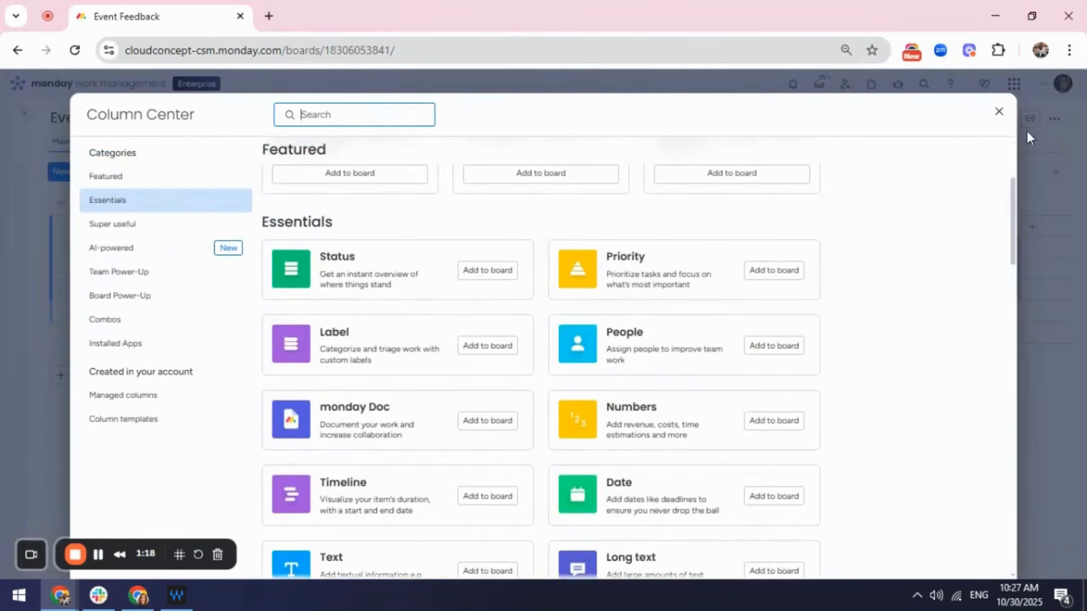
{"action": "left_click", "coordinate": [999, 112]}
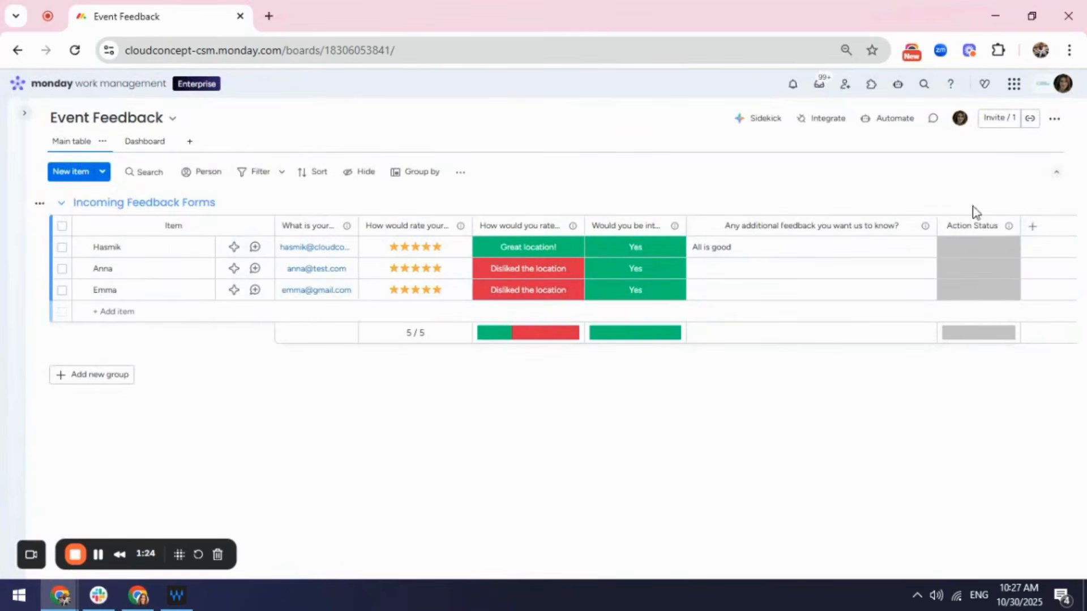
{"action": "left_click", "coordinate": [972, 248]}
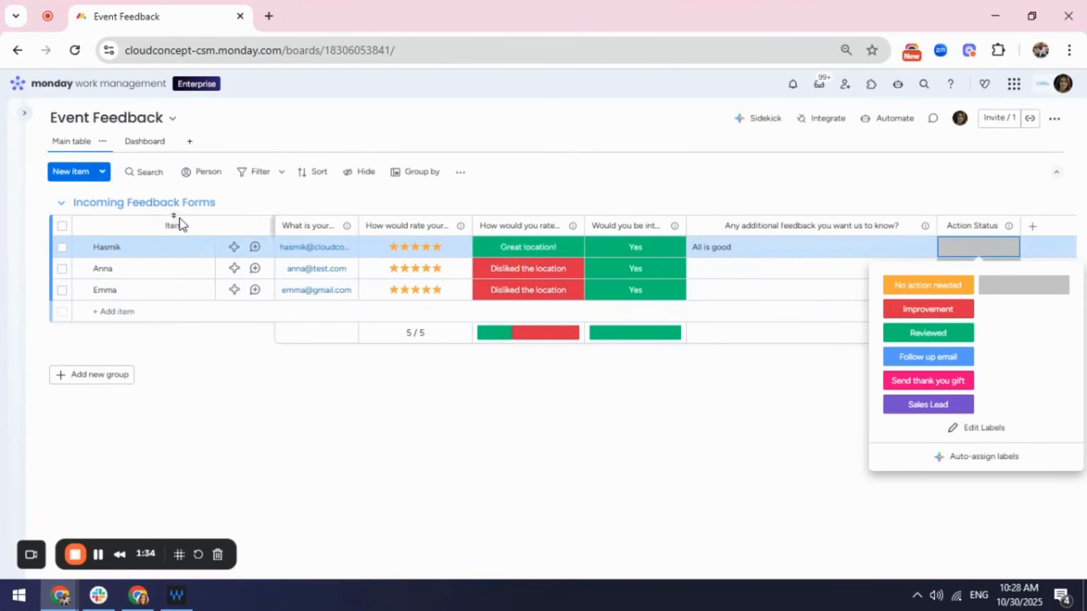
{"action": "left_click", "coordinate": [631, 517]}
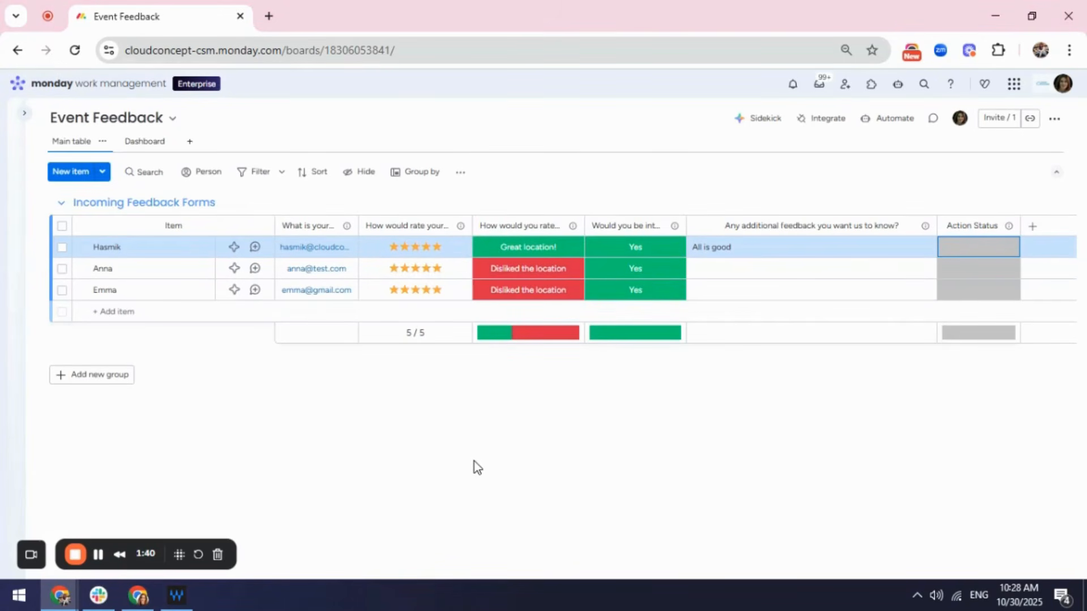
Add a Form view to the Event Feedback board and open the form's content for editing
{"action": "left_click", "coordinate": [190, 147]}
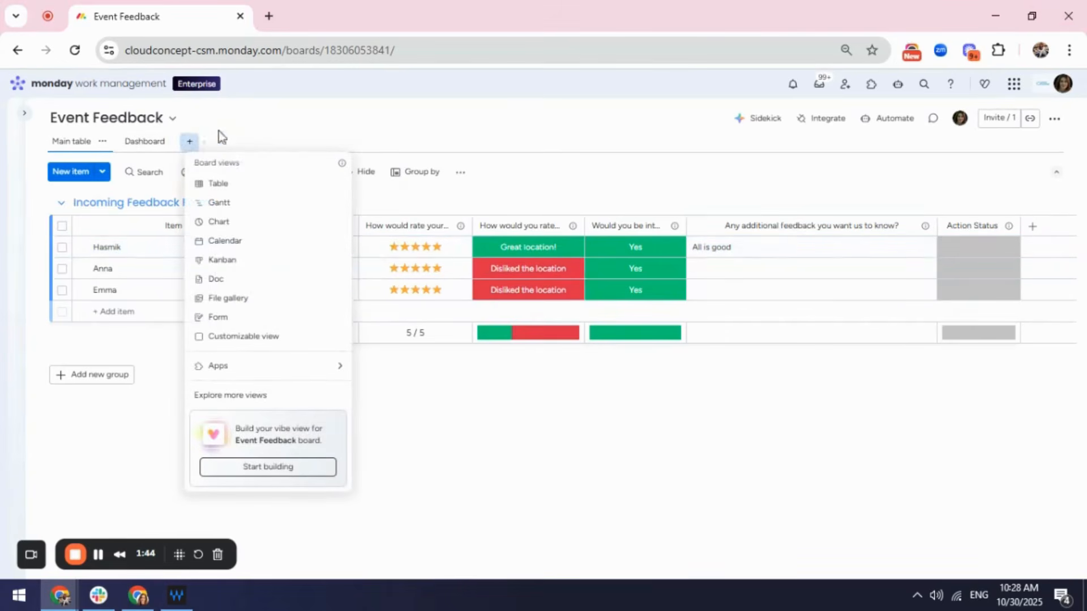
{"action": "left_click", "coordinate": [218, 318]}
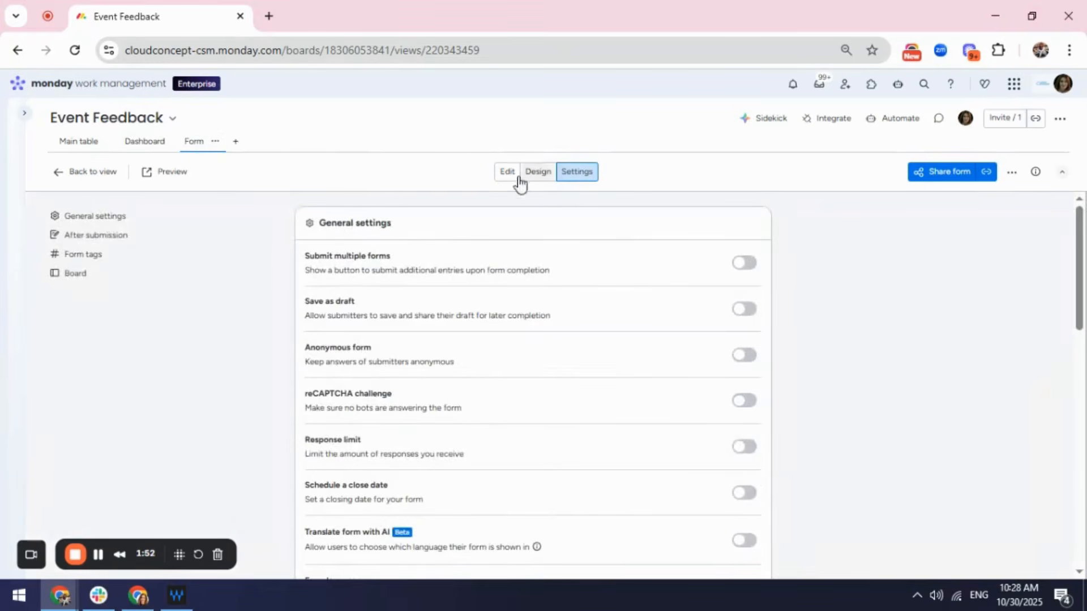
{"action": "left_click", "coordinate": [508, 173]}
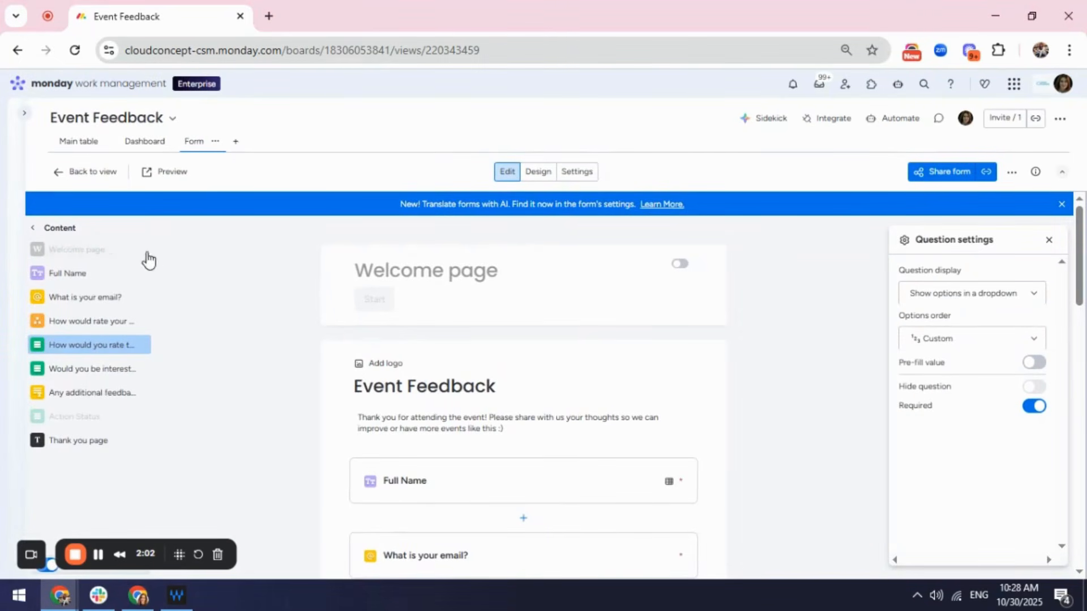
Review the form's title, thank-you description and list of questions down to the Submit button
{"action": "mouse_move", "coordinate": [88, 347]}
{"action": "left_mouse_down"}
{"action": "mouse_move", "coordinate": [87, 300]}
{"action": "mouse_move", "coordinate": [90, 346]}
{"action": "left_mouse_up"}
{"action": "scroll", "coordinate": [736, 385], "scroll_direction": "down", "scroll_amount": 2}
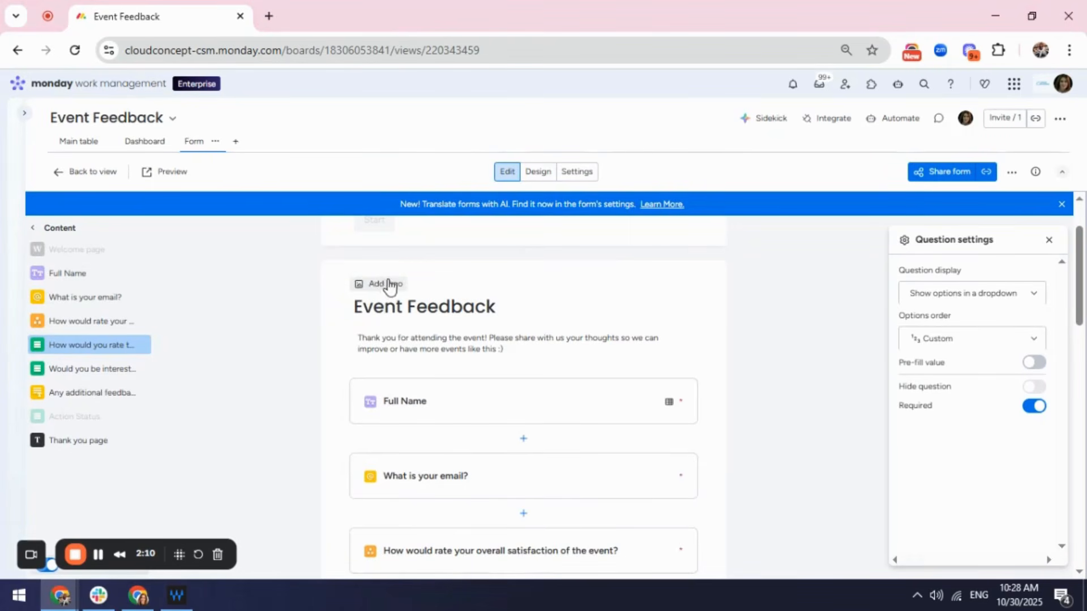
{"action": "left_click", "coordinate": [496, 306]}
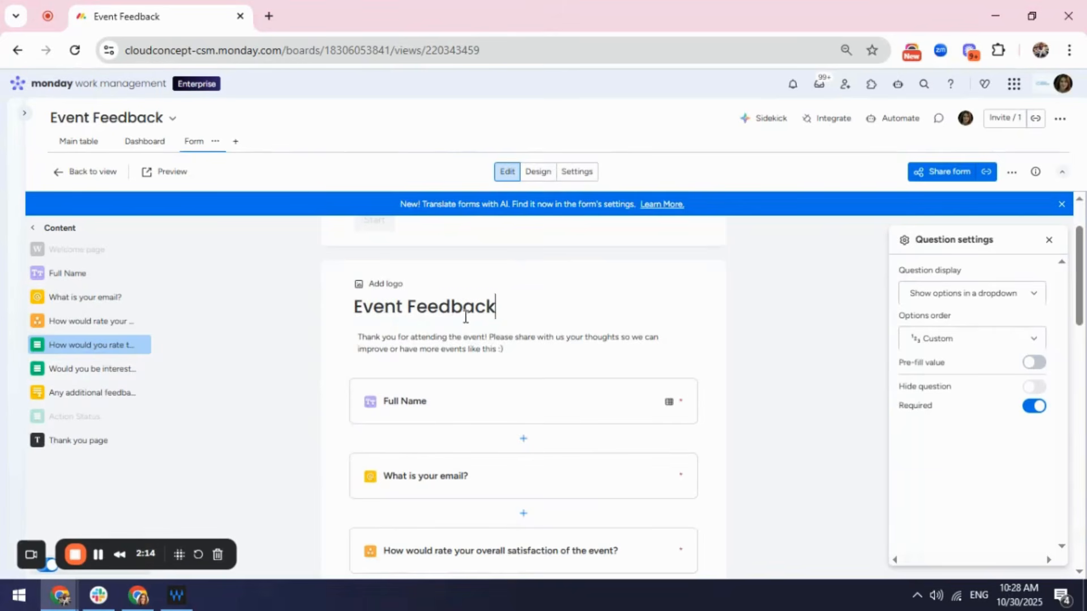
{"action": "left_click", "coordinate": [461, 338]}
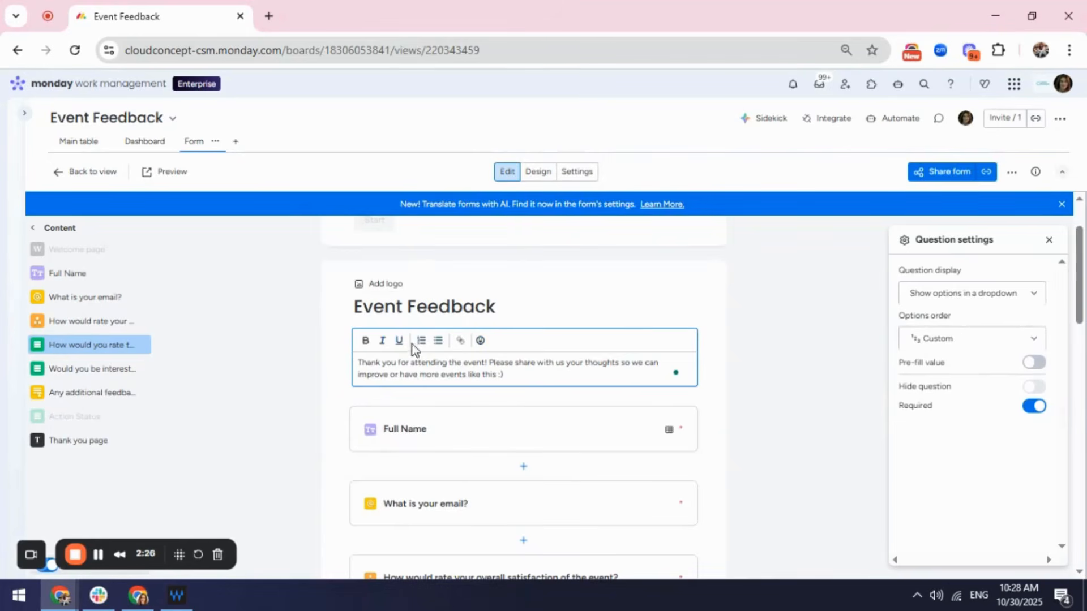
{"action": "scroll", "coordinate": [680, 351], "scroll_direction": "down", "scroll_amount": 3}
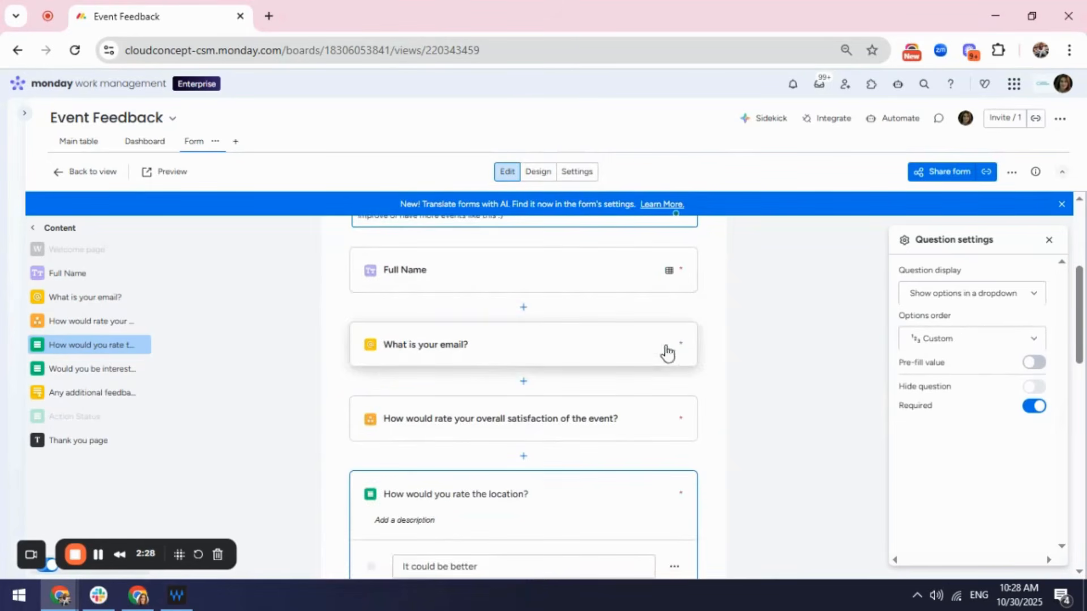
{"action": "scroll", "coordinate": [547, 374], "scroll_direction": "down", "scroll_amount": 8}
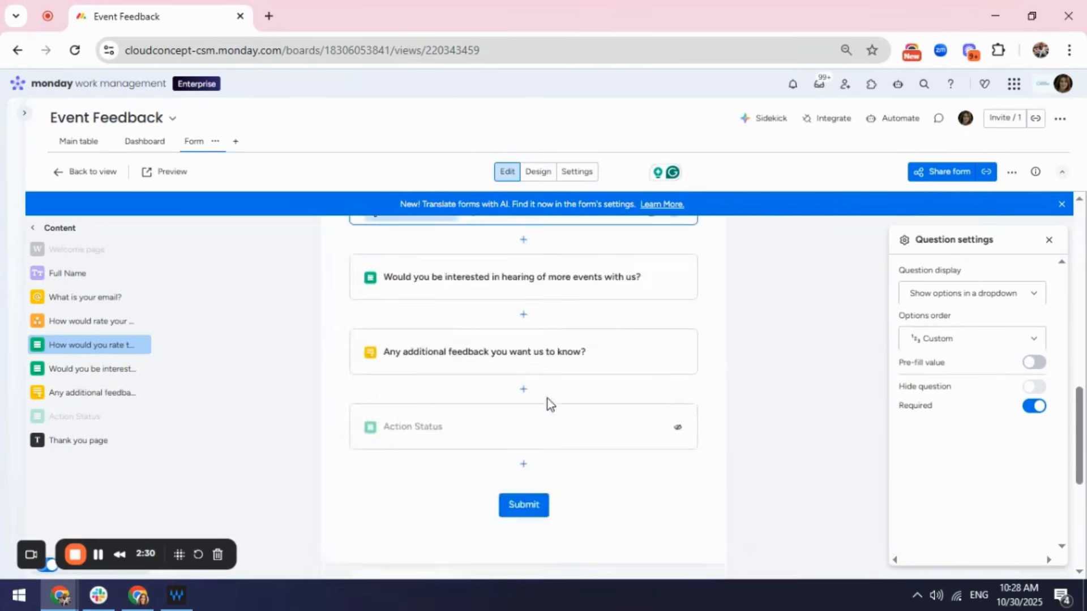
{"action": "scroll", "coordinate": [549, 398], "scroll_direction": "up", "scroll_amount": 12}
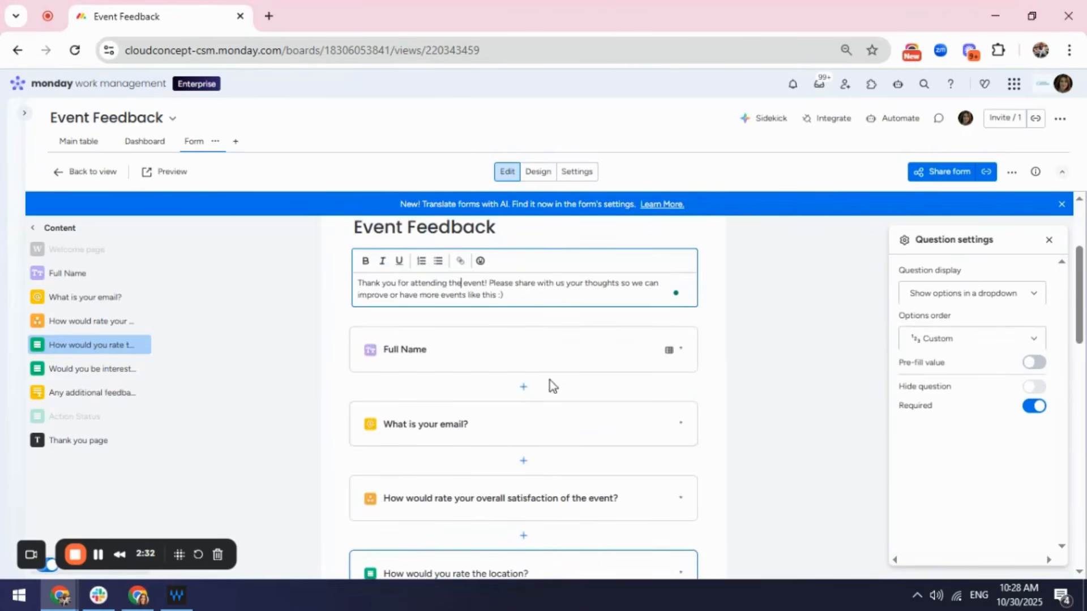
Title the form's name question "Full Name"
{"action": "left_click", "coordinate": [555, 357]}
{"action": "scroll", "coordinate": [428, 266], "scroll_direction": "down", "scroll_amount": 1}
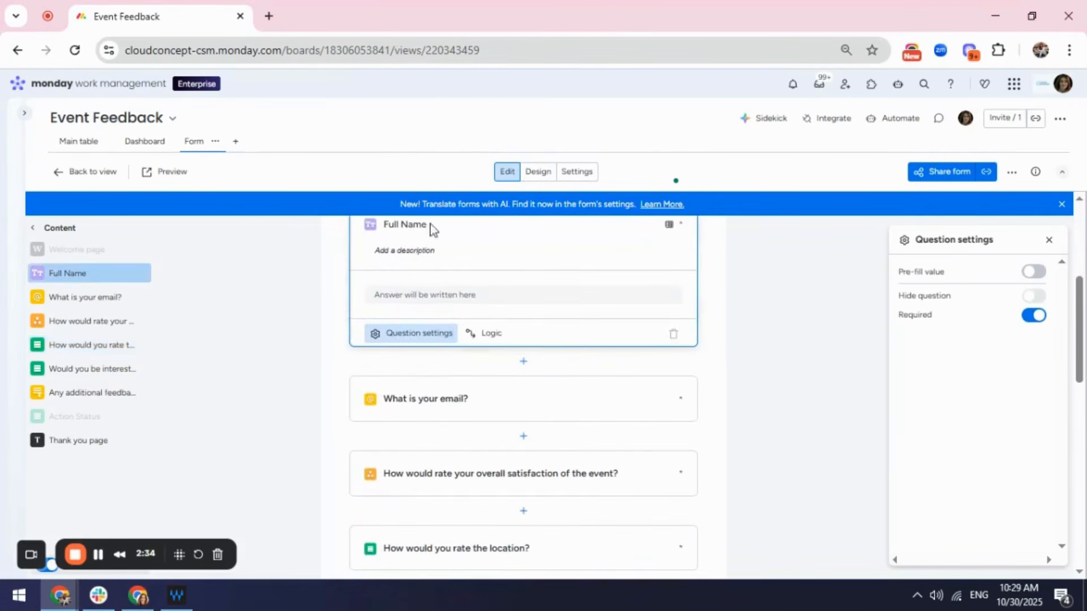
{"action": "scroll", "coordinate": [589, 339], "scroll_direction": "up", "scroll_amount": 1}
{"action": "left_click", "coordinate": [401, 304]}
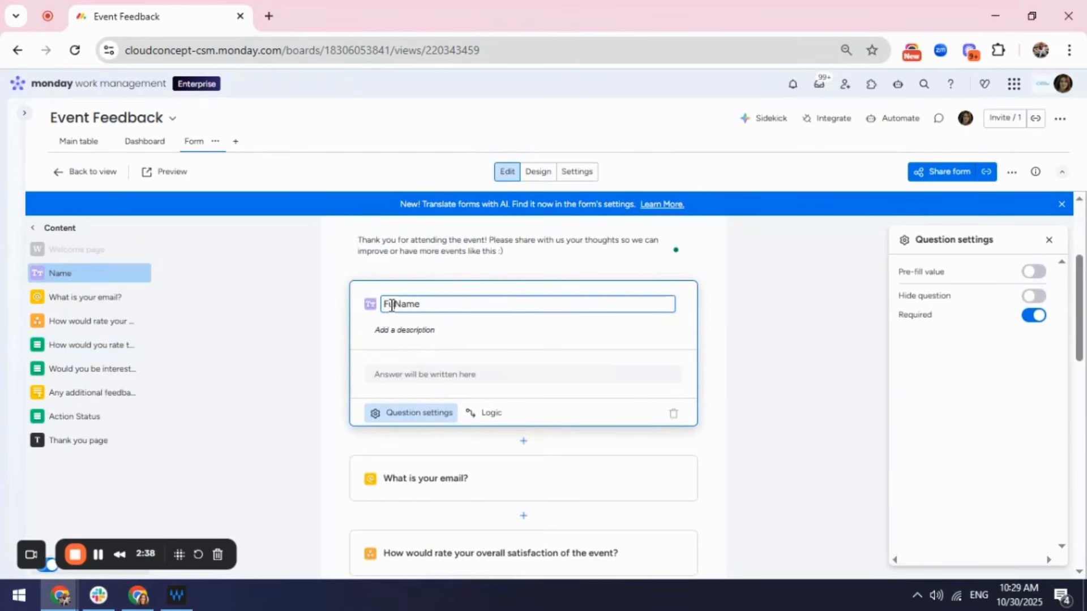
{"action": "type", "text": "Full"}
{"action": "left_click", "coordinate": [637, 381]}
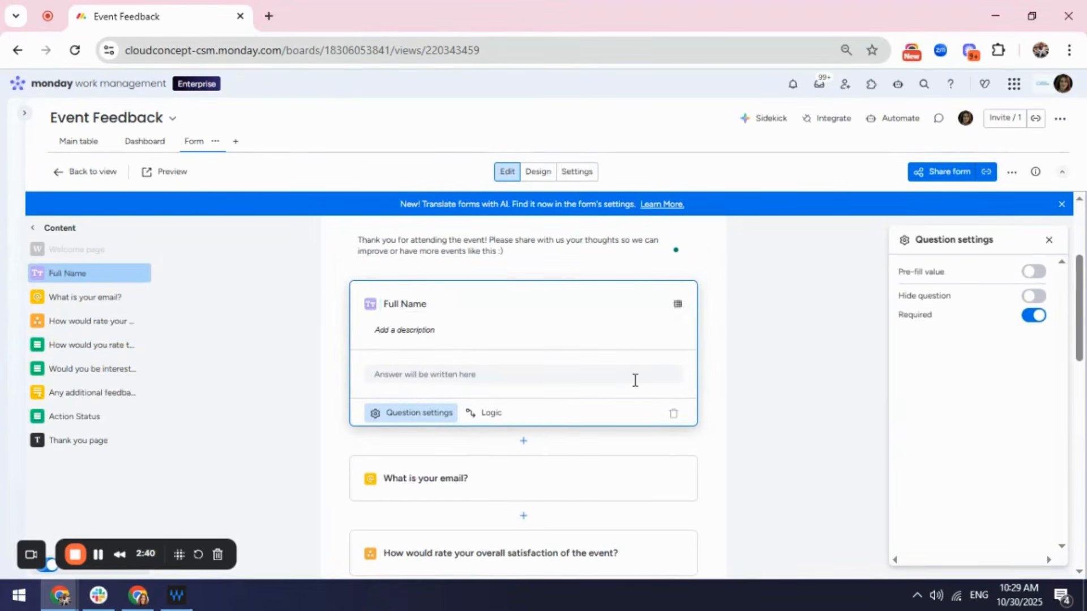
Make the "Full Name" and "What is your email?" questions required
{"action": "left_click", "coordinate": [1029, 312]}
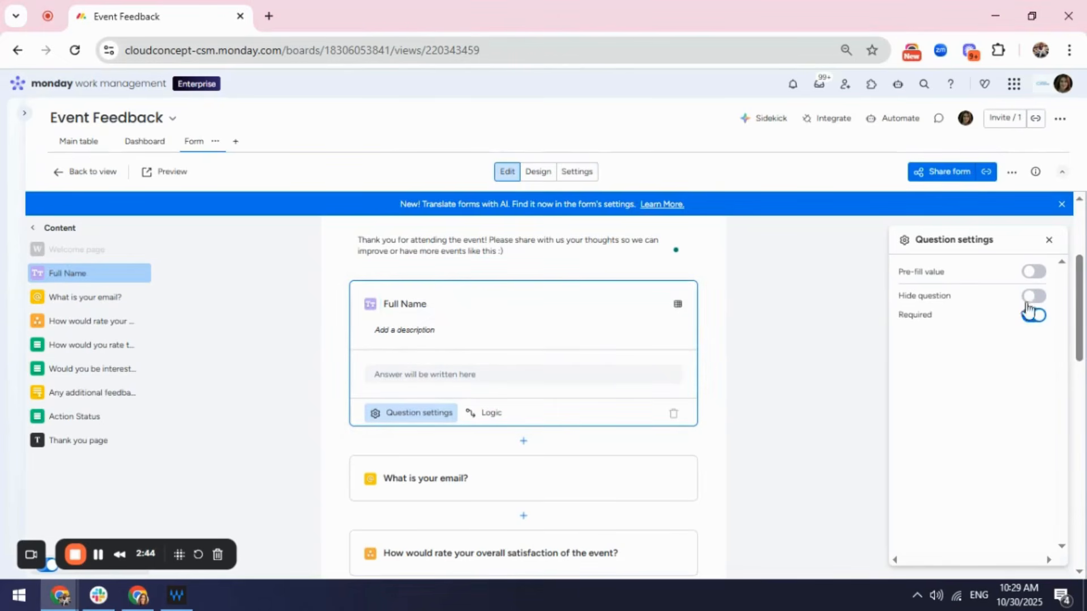
{"action": "left_click", "coordinate": [1031, 315]}
{"action": "scroll", "coordinate": [549, 359], "scroll_direction": "down", "scroll_amount": 3}
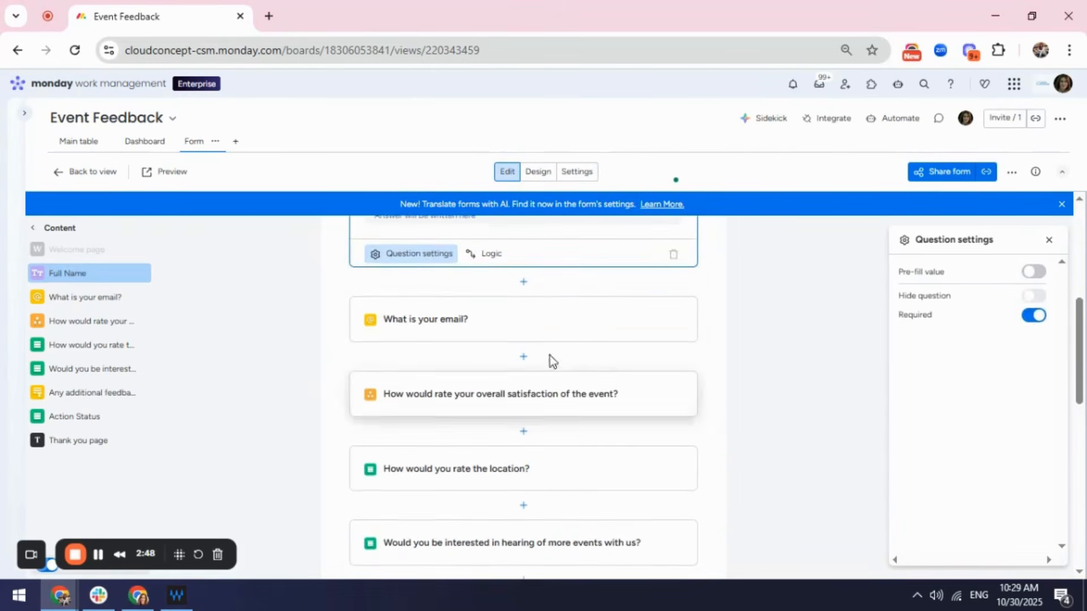
{"action": "left_click", "coordinate": [534, 320]}
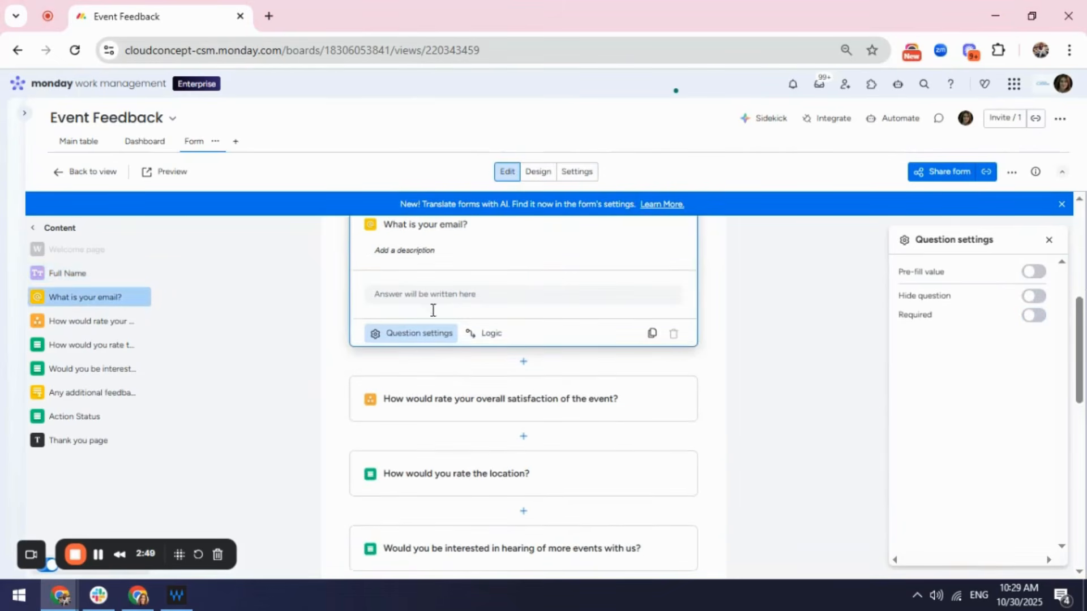
{"action": "left_click", "coordinate": [1034, 315]}
Look through the satisfaction, location and more-events questions, including the conditional logic settings of the location question
{"action": "left_click", "coordinate": [490, 400]}
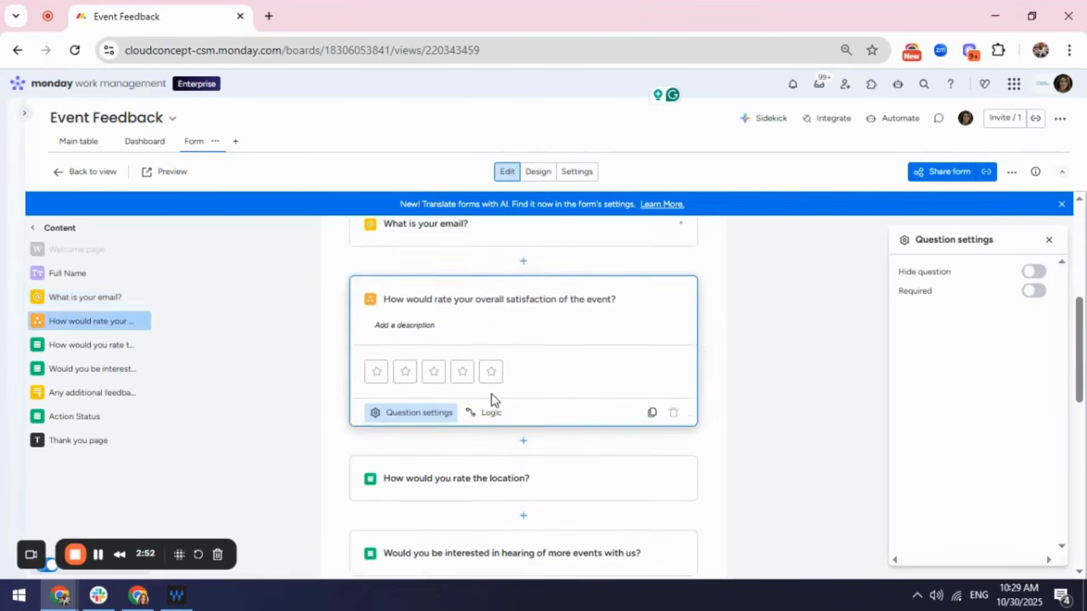
{"action": "scroll", "coordinate": [651, 384], "scroll_direction": "down", "scroll_amount": 1}
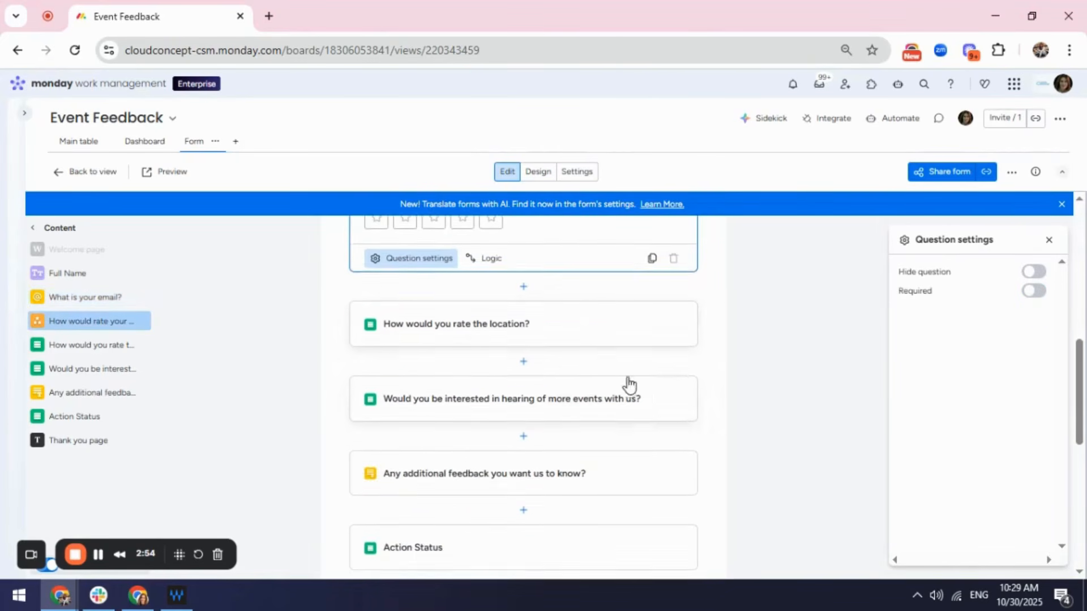
{"action": "left_click", "coordinate": [587, 318]}
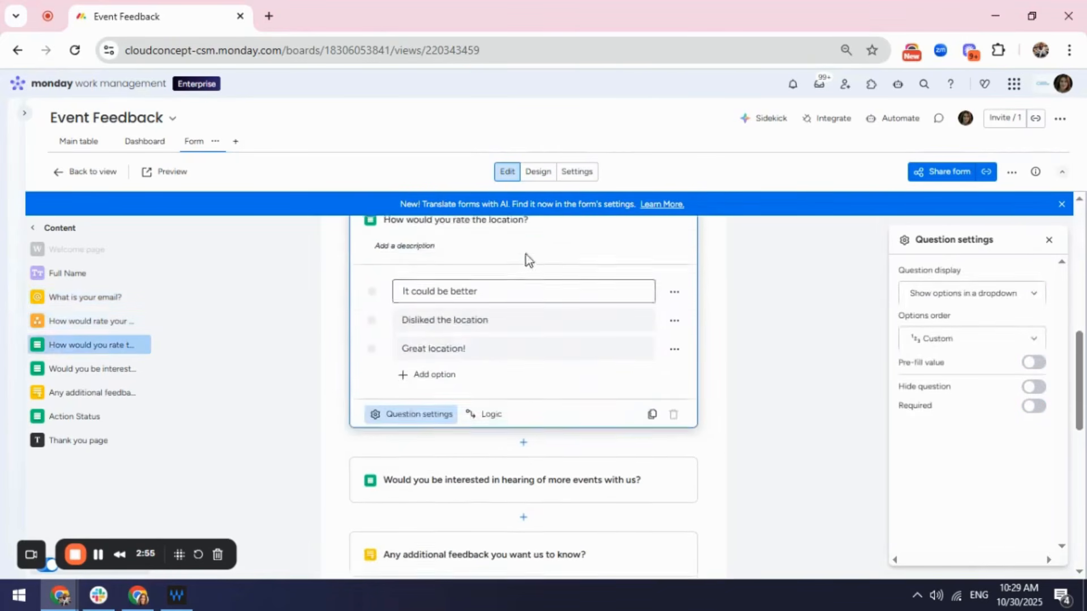
{"action": "left_click", "coordinate": [488, 429]}
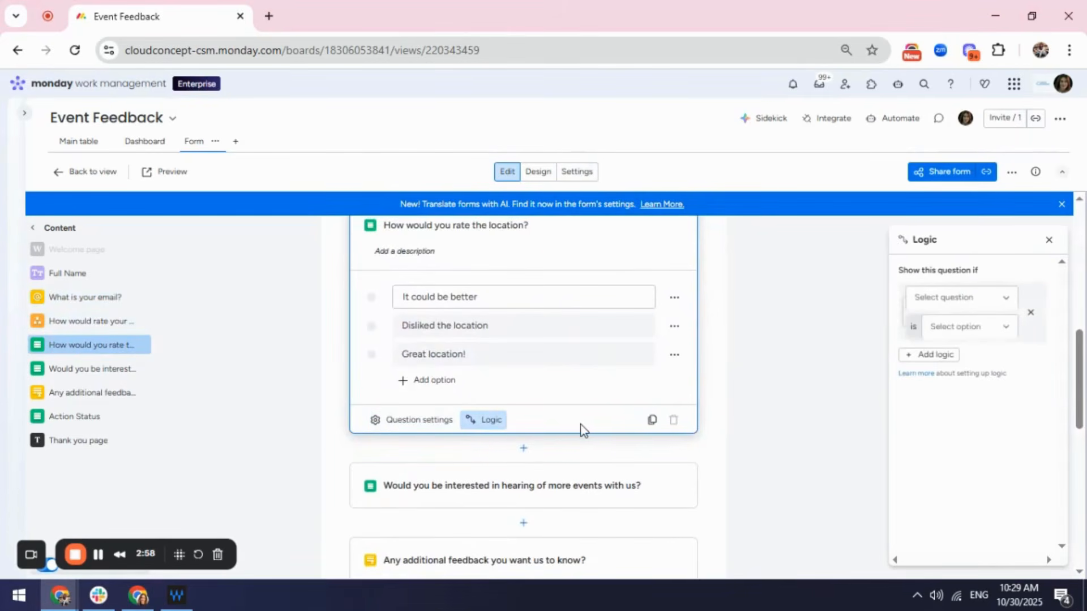
{"action": "scroll", "coordinate": [586, 430], "scroll_direction": "up", "scroll_amount": 2}
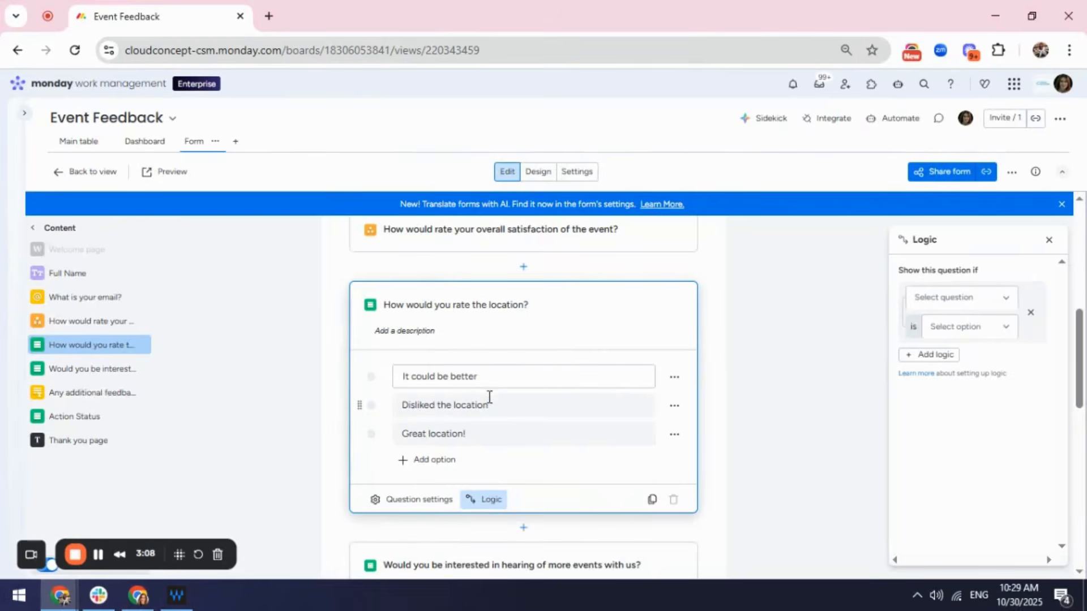
{"action": "scroll", "coordinate": [490, 397], "scroll_direction": "down", "scroll_amount": 3}
{"action": "left_click", "coordinate": [592, 412]}
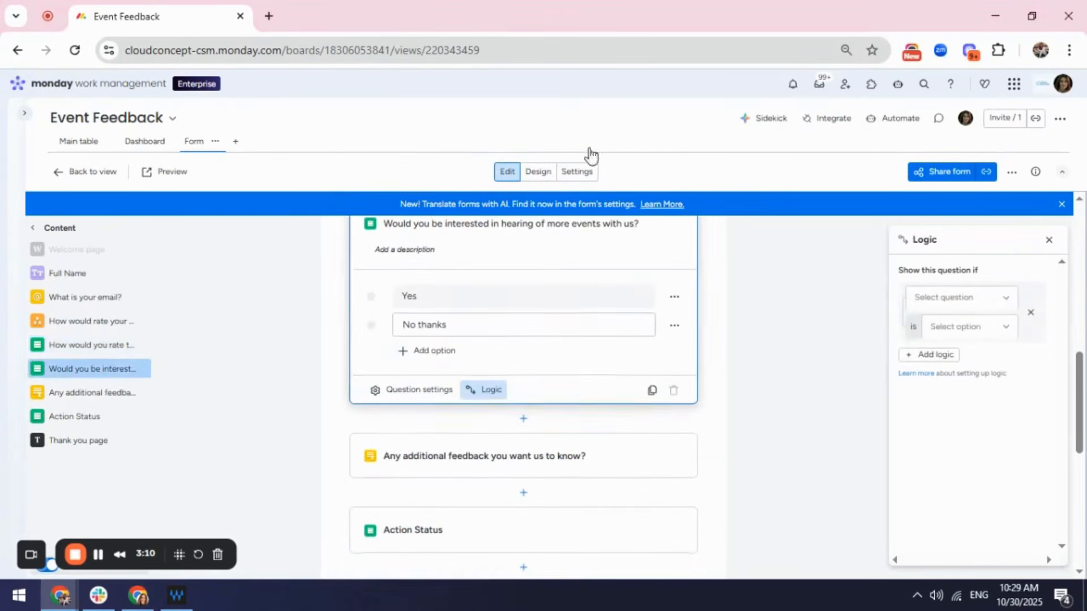
Hide the "Action Status" question from the feedback form
{"action": "scroll", "coordinate": [513, 436], "scroll_direction": "down", "scroll_amount": 2}
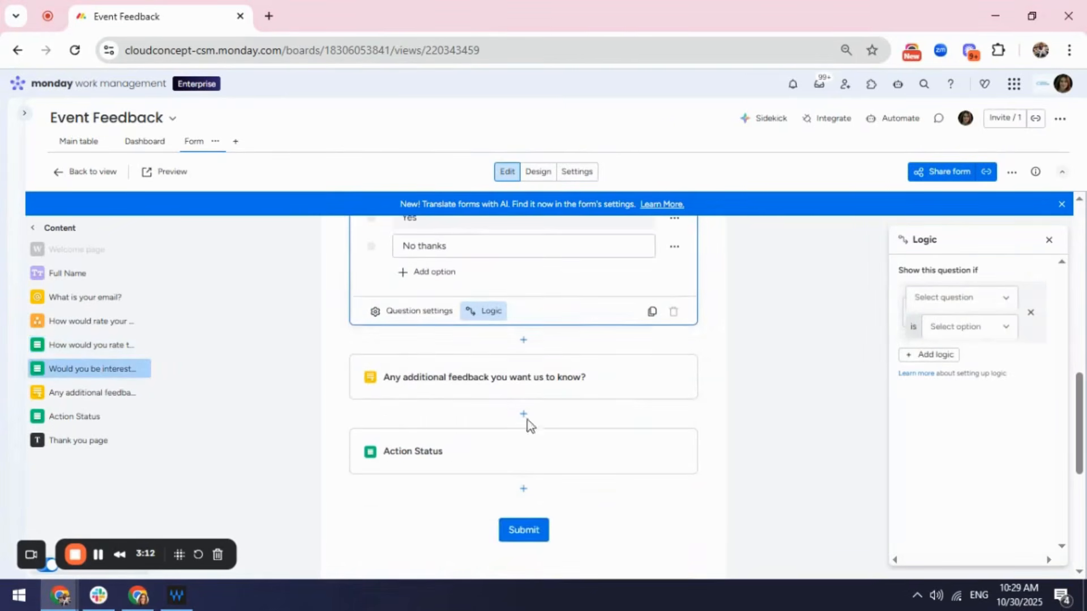
{"action": "left_click", "coordinate": [519, 466]}
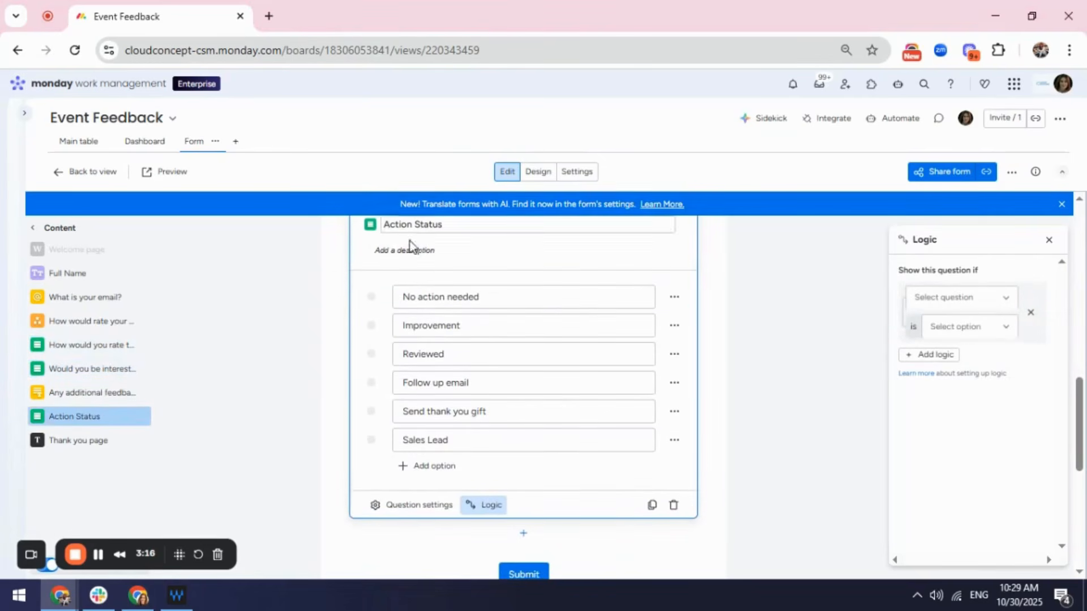
{"action": "left_click", "coordinate": [393, 510]}
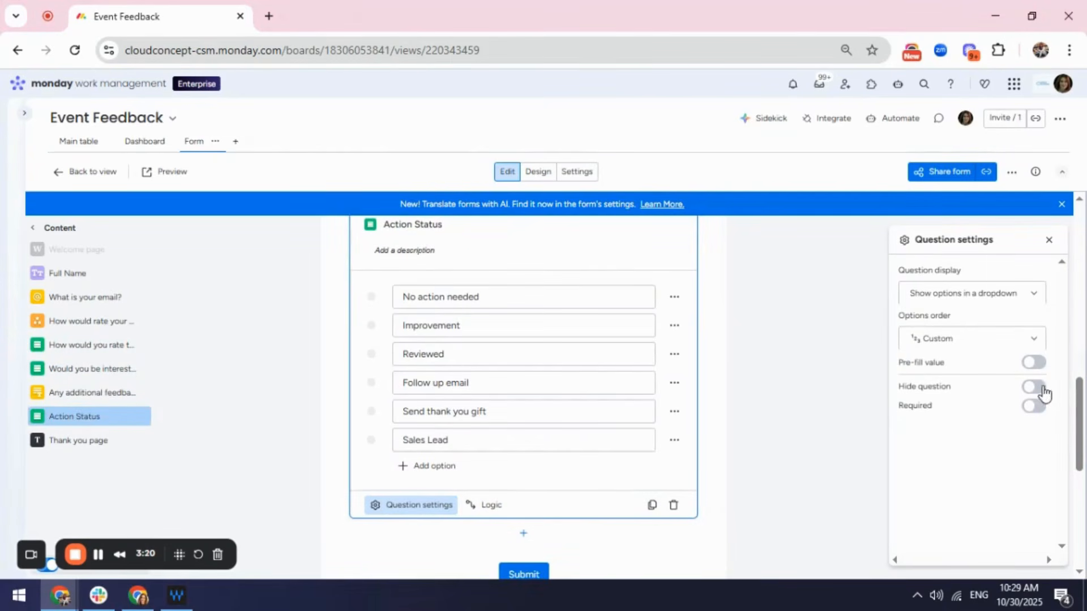
{"action": "left_click", "coordinate": [1035, 387]}
{"action": "scroll", "coordinate": [602, 450], "scroll_direction": "up", "scroll_amount": 4}
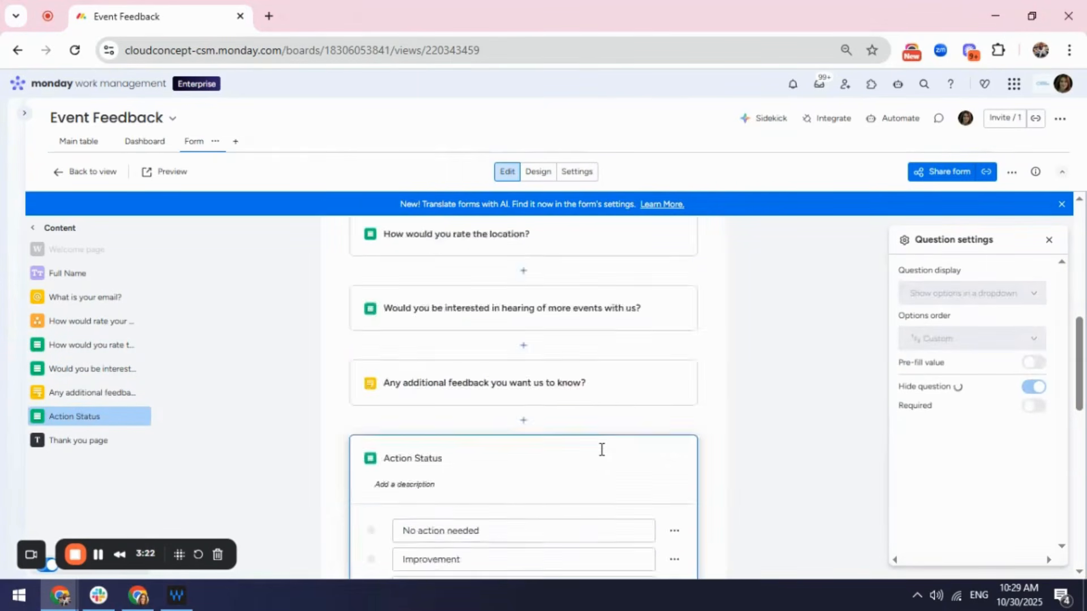
{"action": "scroll", "coordinate": [602, 450], "scroll_direction": "up", "scroll_amount": 8}
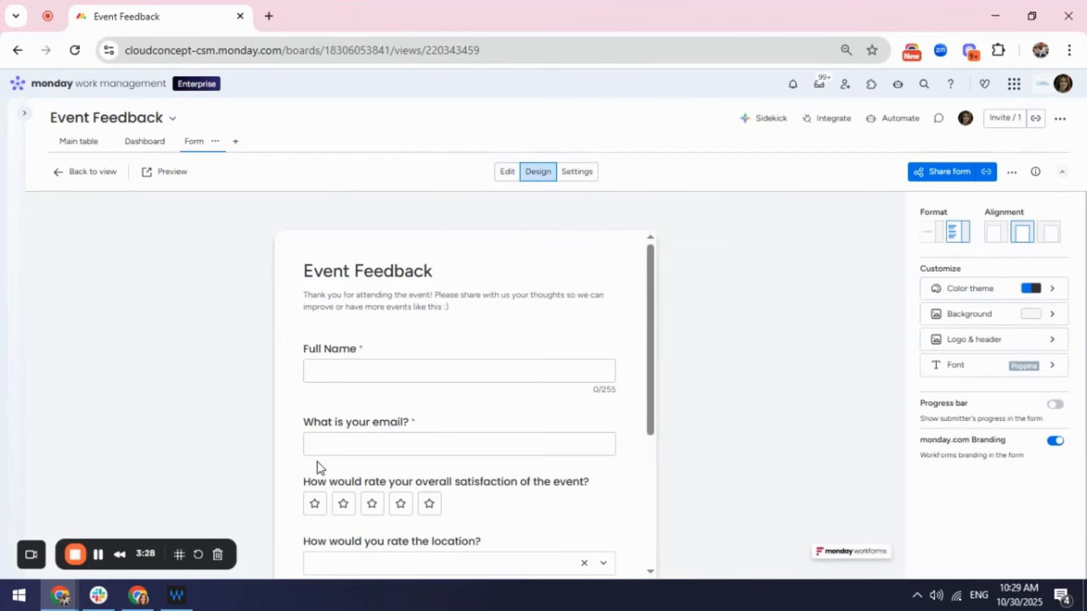
Try the one-question-at-a-time format and the right alignment, restoring the all-questions format and the centred alignment
{"action": "left_click", "coordinate": [929, 232]}
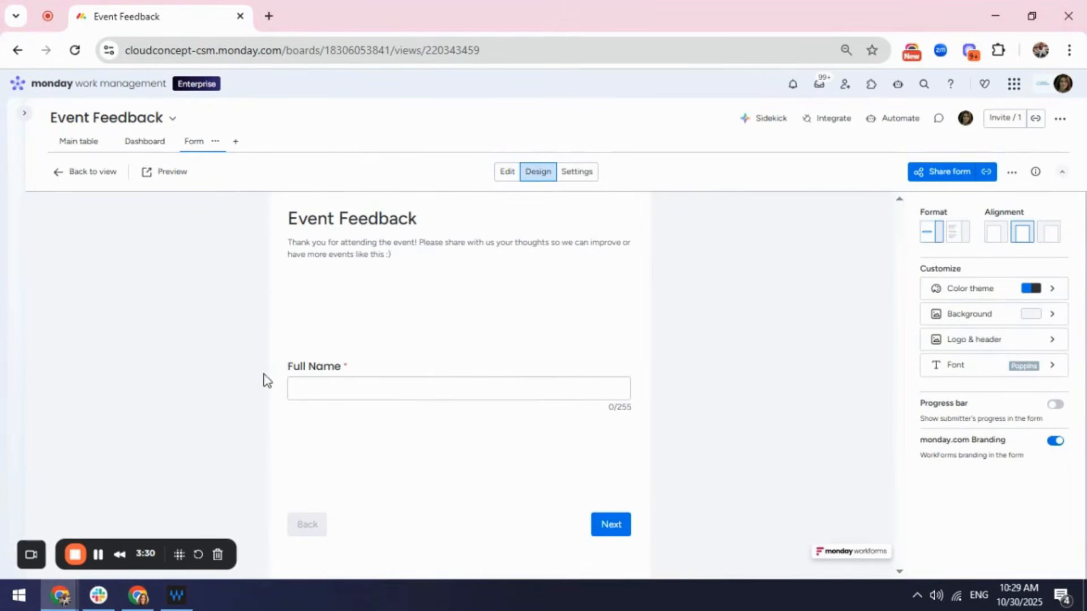
{"action": "left_click", "coordinate": [499, 396]}
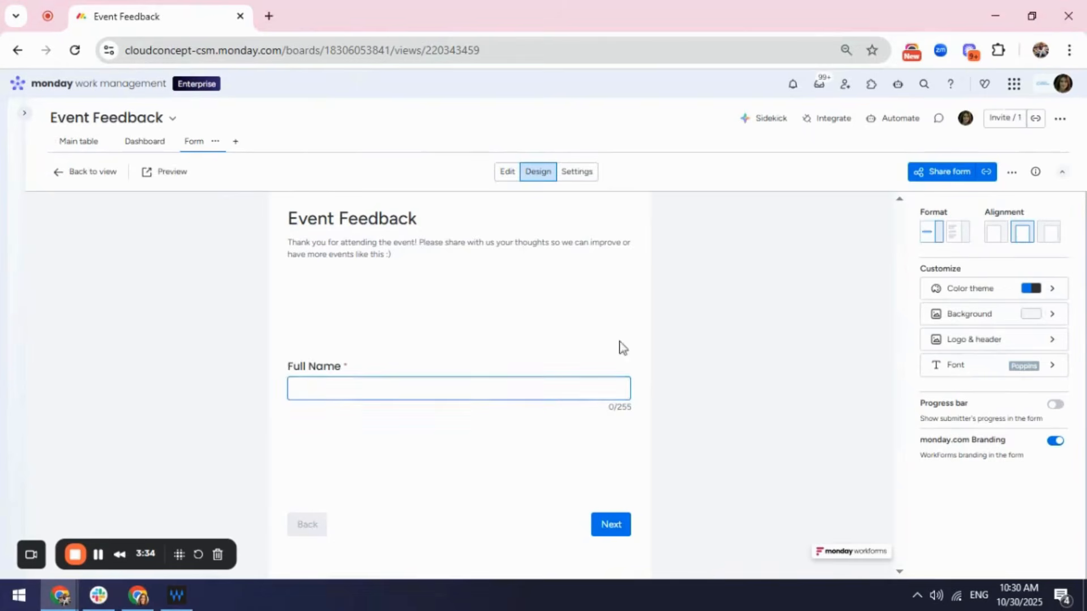
{"action": "left_click", "coordinate": [957, 238]}
{"action": "scroll", "coordinate": [444, 439], "scroll_direction": "down", "scroll_amount": 4}
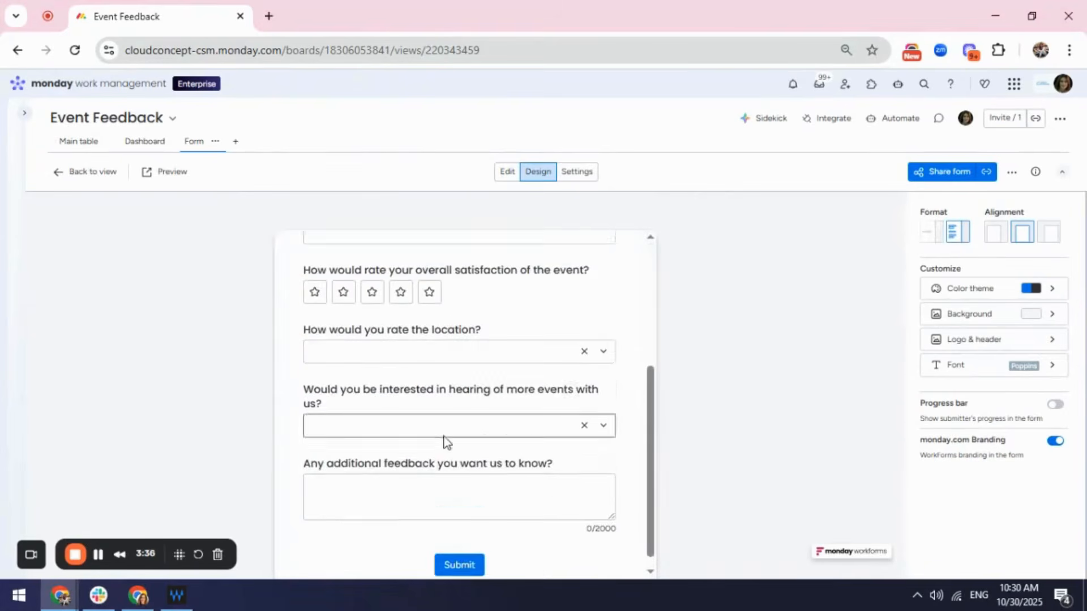
{"action": "scroll", "coordinate": [444, 444], "scroll_direction": "up", "scroll_amount": 3}
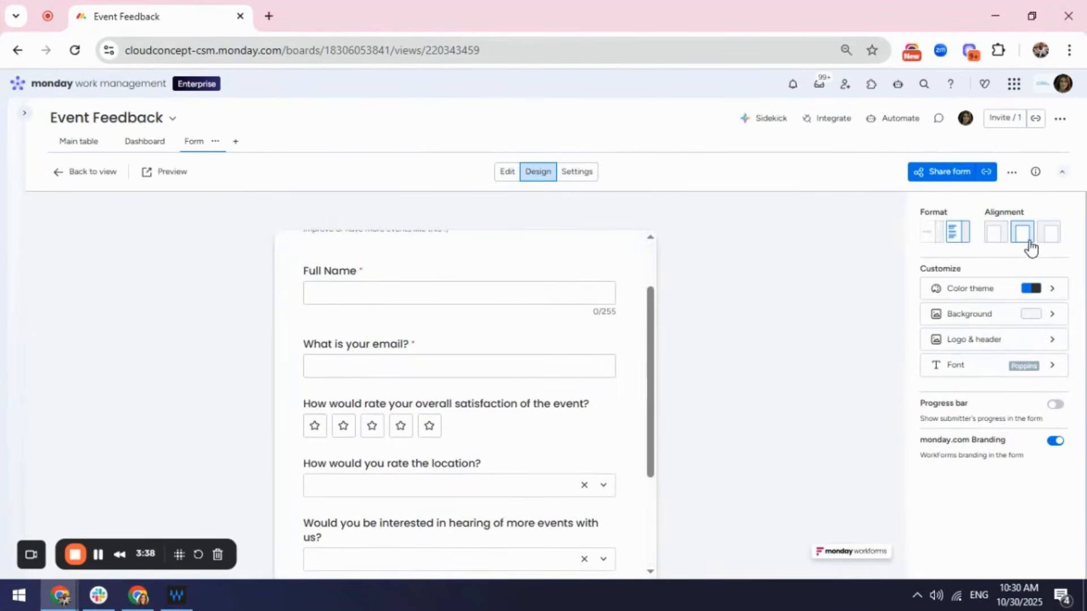
{"action": "left_click", "coordinate": [1050, 239]}
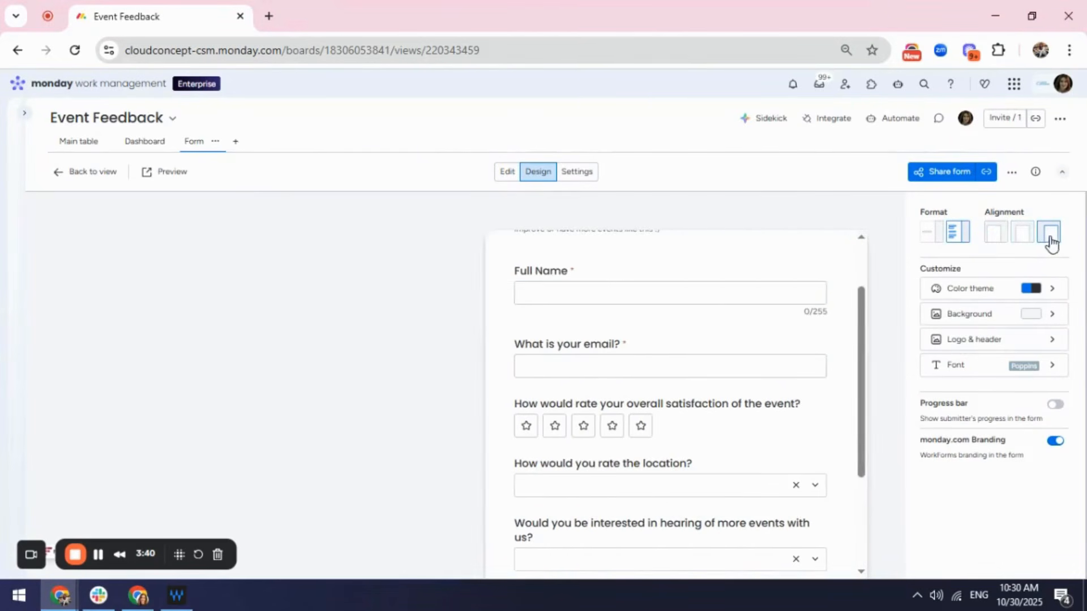
{"action": "left_click", "coordinate": [1024, 232]}
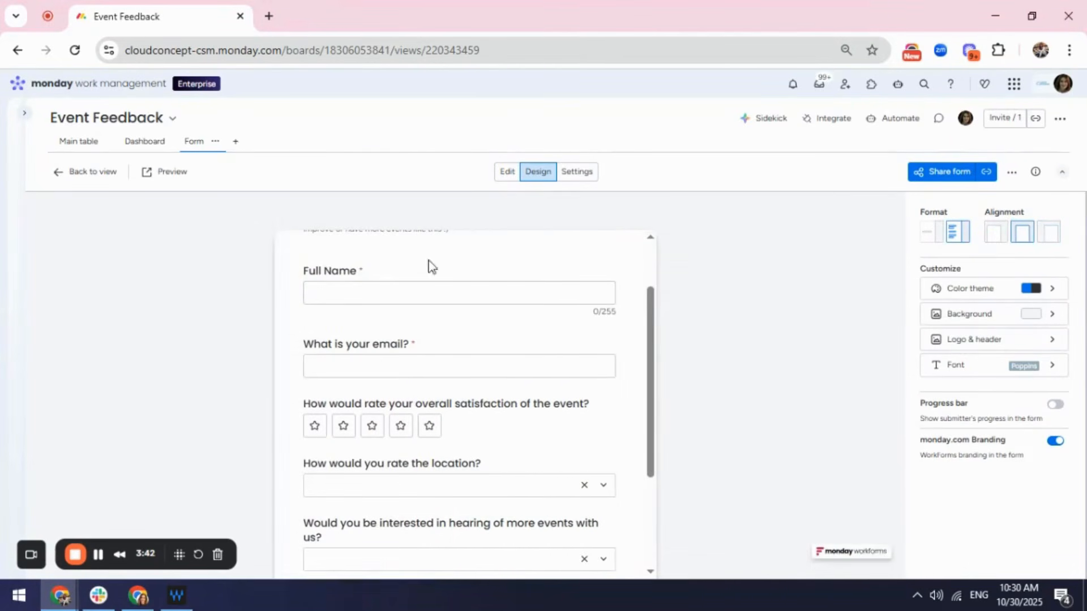
Set the form's background to the coral pink default colour
{"action": "left_click", "coordinate": [988, 295]}
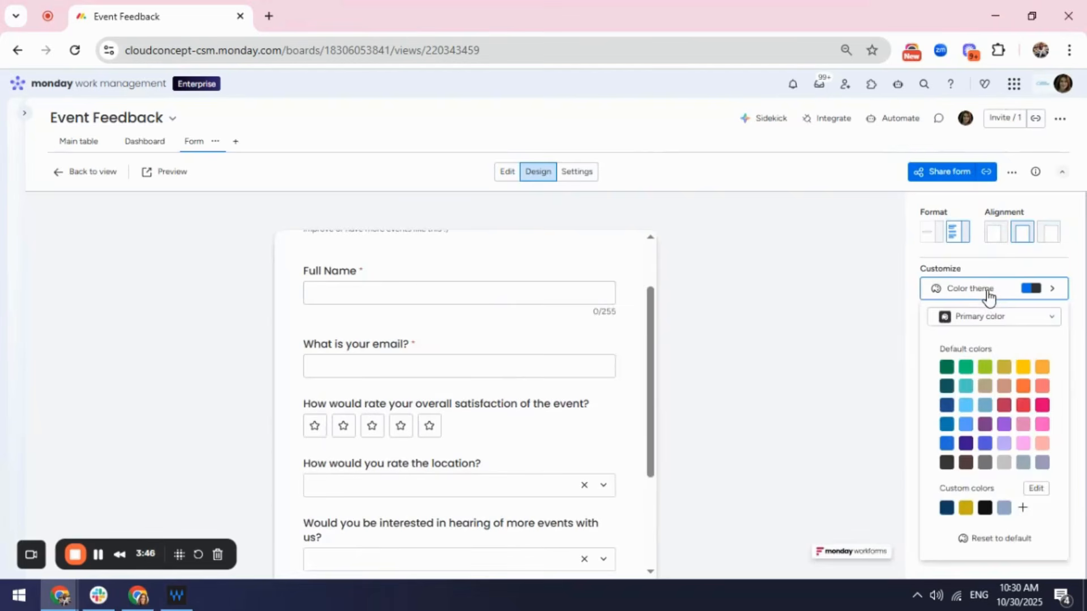
{"action": "left_click", "coordinate": [986, 299]}
{"action": "left_click", "coordinate": [974, 325]}
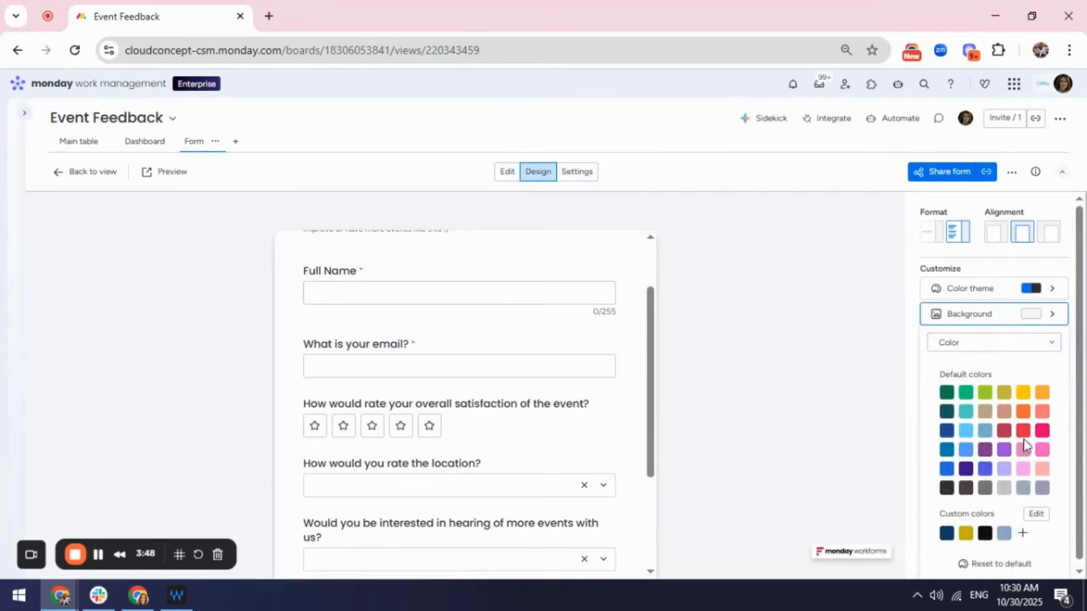
{"action": "left_click", "coordinate": [1043, 411]}
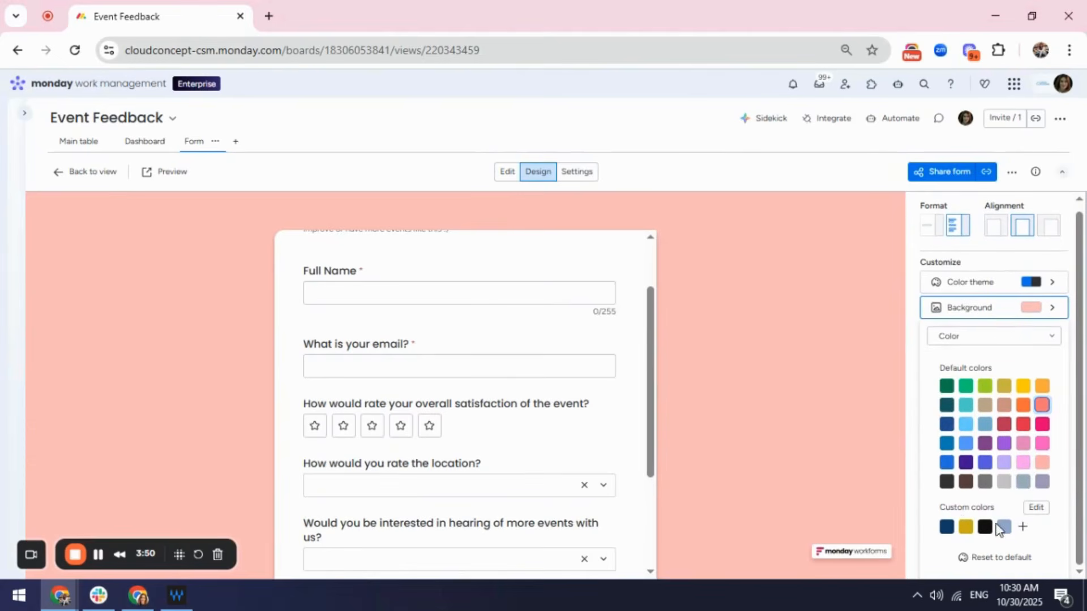
{"action": "left_click", "coordinate": [1062, 311]}
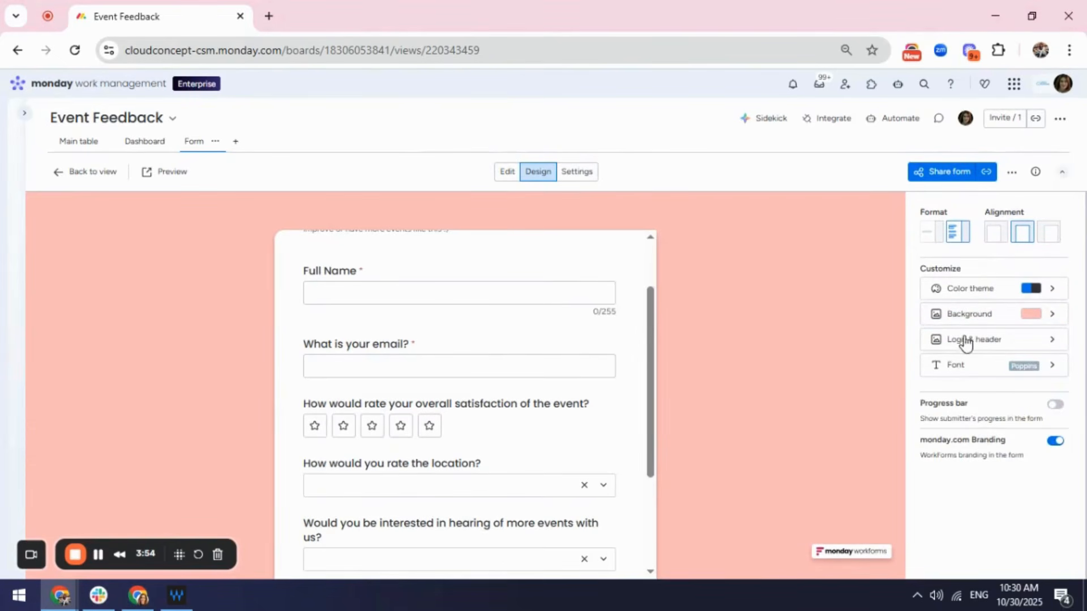
Review the form's font options and its general, after-submission, form tag and board settings
{"action": "left_click", "coordinate": [972, 365]}
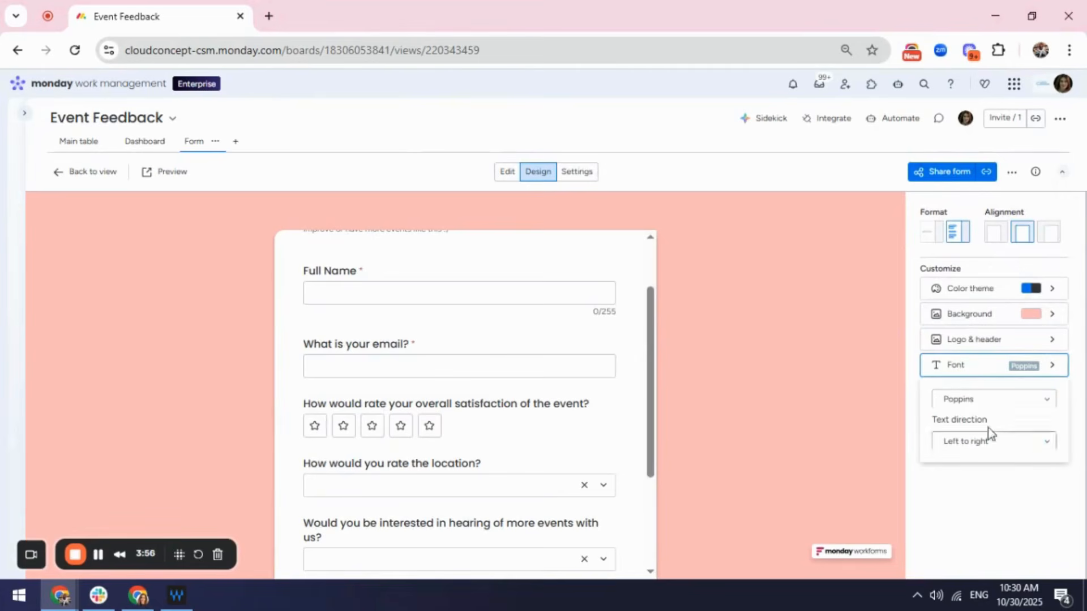
{"action": "left_click", "coordinate": [969, 368]}
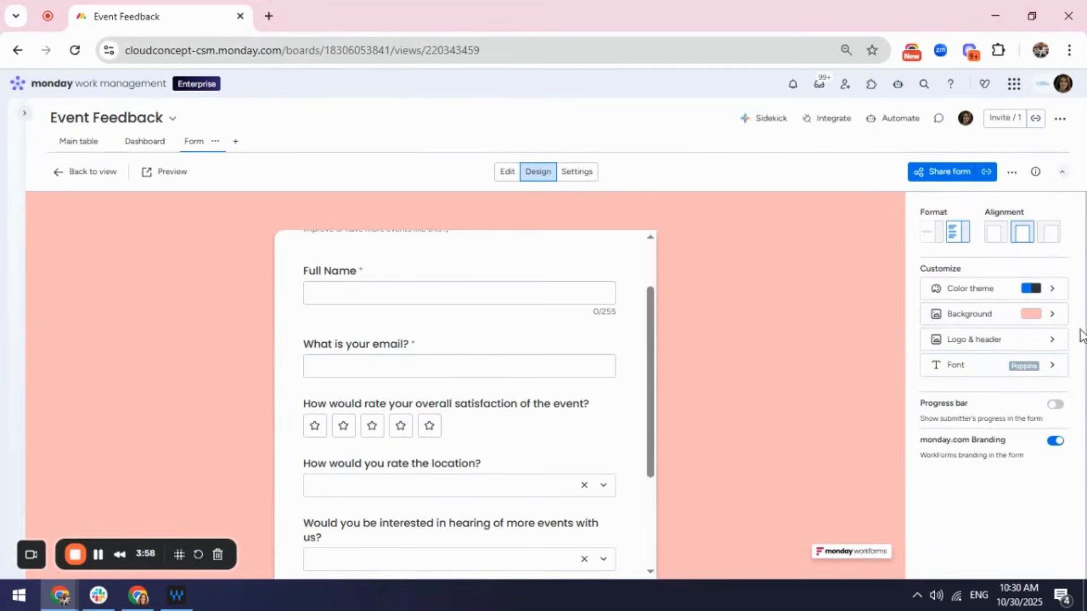
{"action": "left_click", "coordinate": [580, 173]}
{"action": "scroll", "coordinate": [478, 339], "scroll_direction": "down", "scroll_amount": 10}
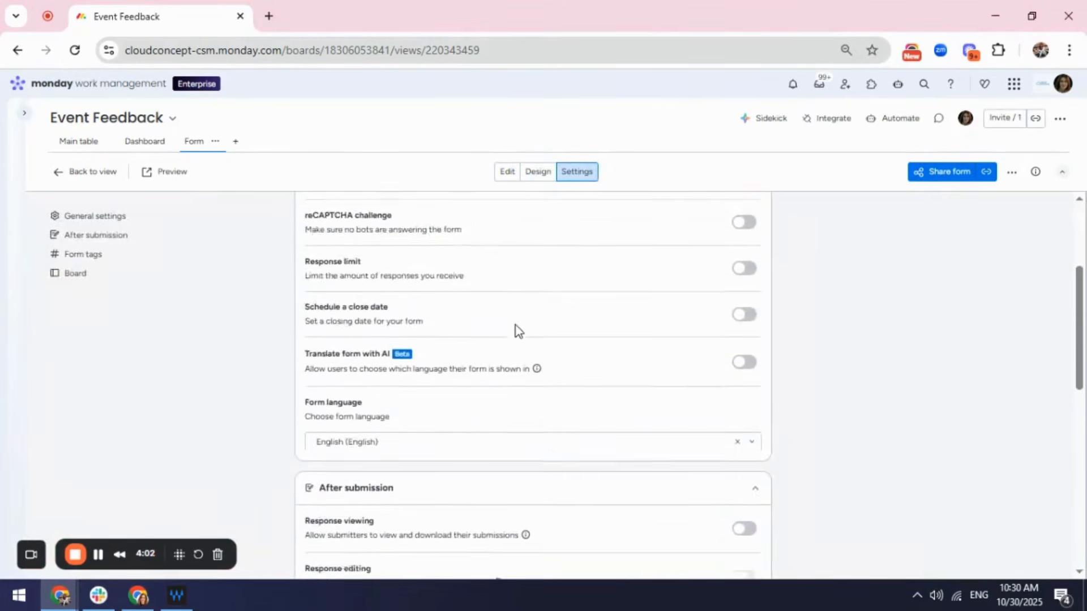
{"action": "scroll", "coordinate": [508, 339], "scroll_direction": "up", "scroll_amount": 10}
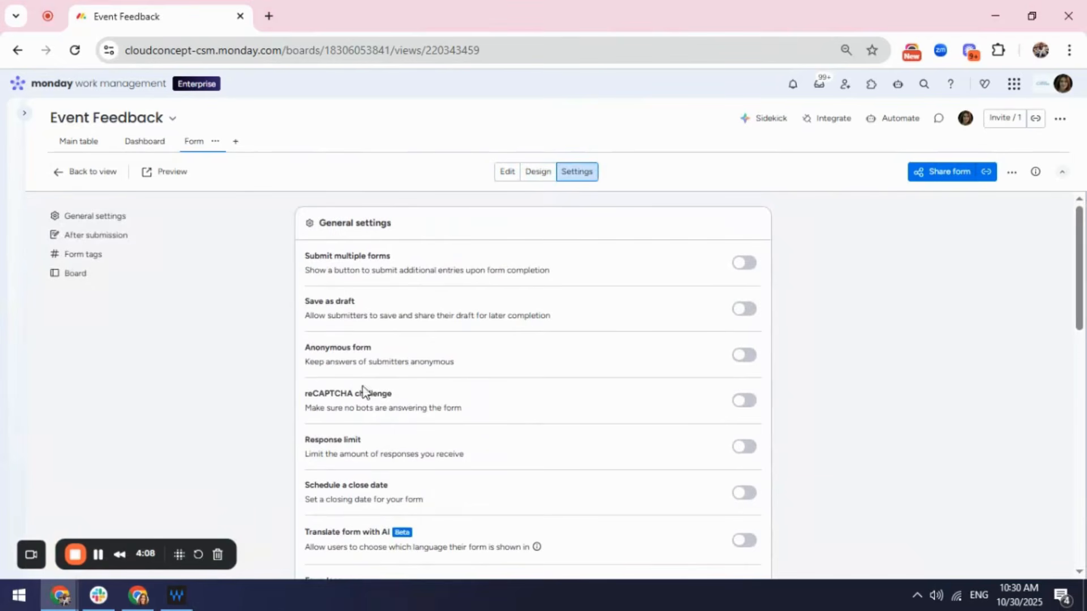
{"action": "scroll", "coordinate": [404, 410], "scroll_direction": "down", "scroll_amount": 2}
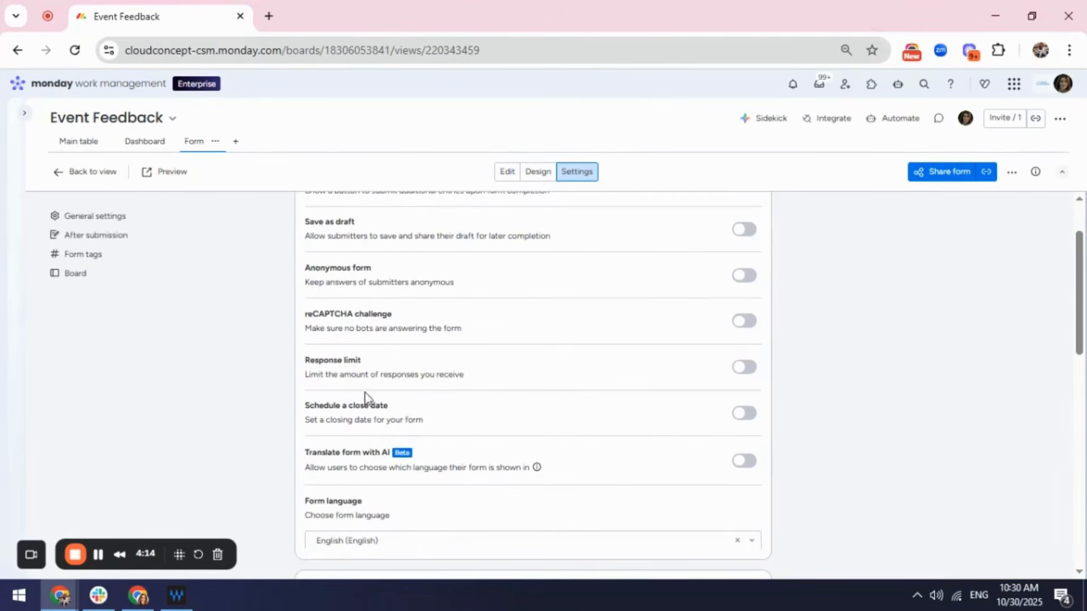
{"action": "scroll", "coordinate": [549, 410], "scroll_direction": "down", "scroll_amount": 10}
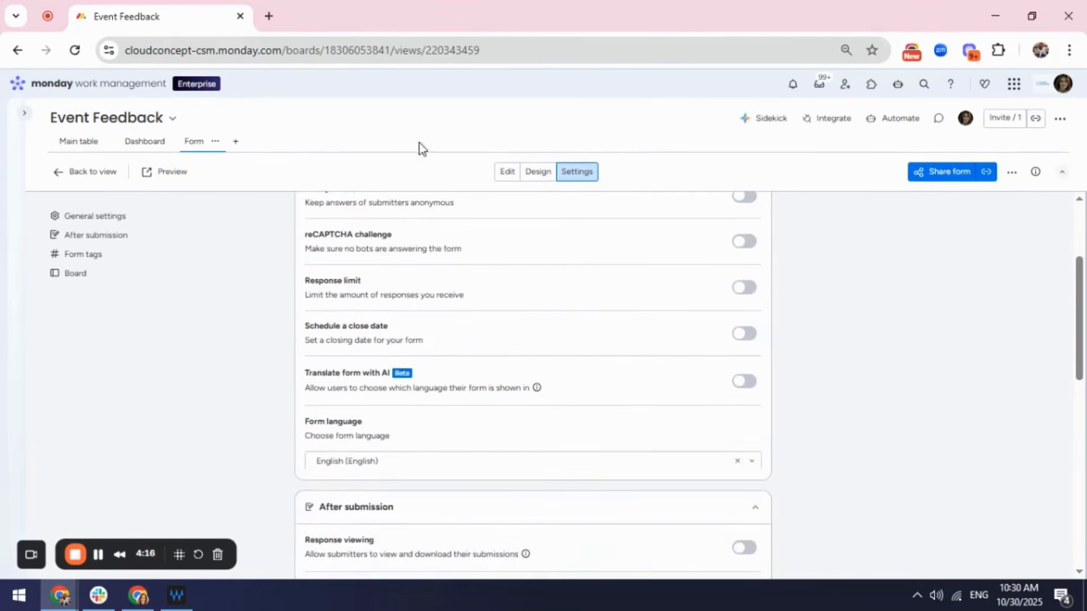
{"action": "scroll", "coordinate": [464, 441], "scroll_direction": "down", "scroll_amount": 1}
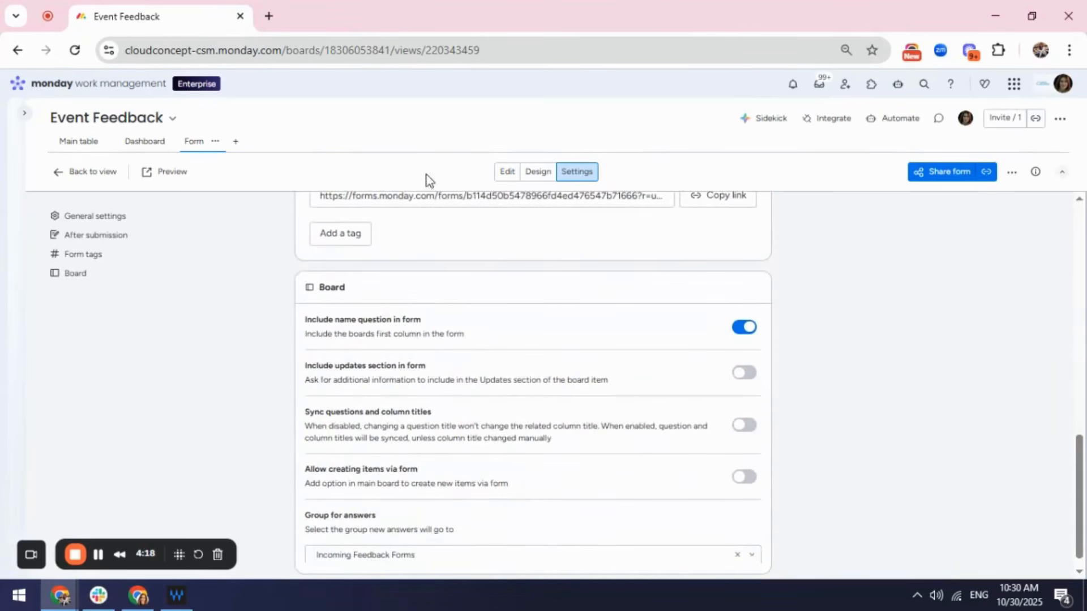
{"action": "scroll", "coordinate": [441, 434], "scroll_direction": "up", "scroll_amount": 7}
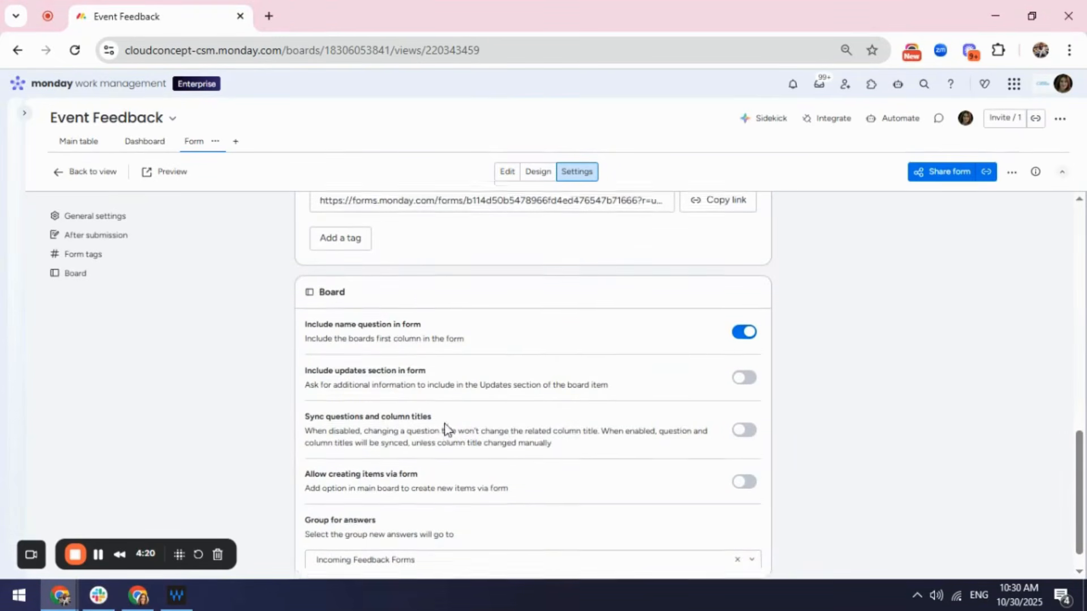
{"action": "scroll", "coordinate": [435, 323], "scroll_direction": "up", "scroll_amount": 2}
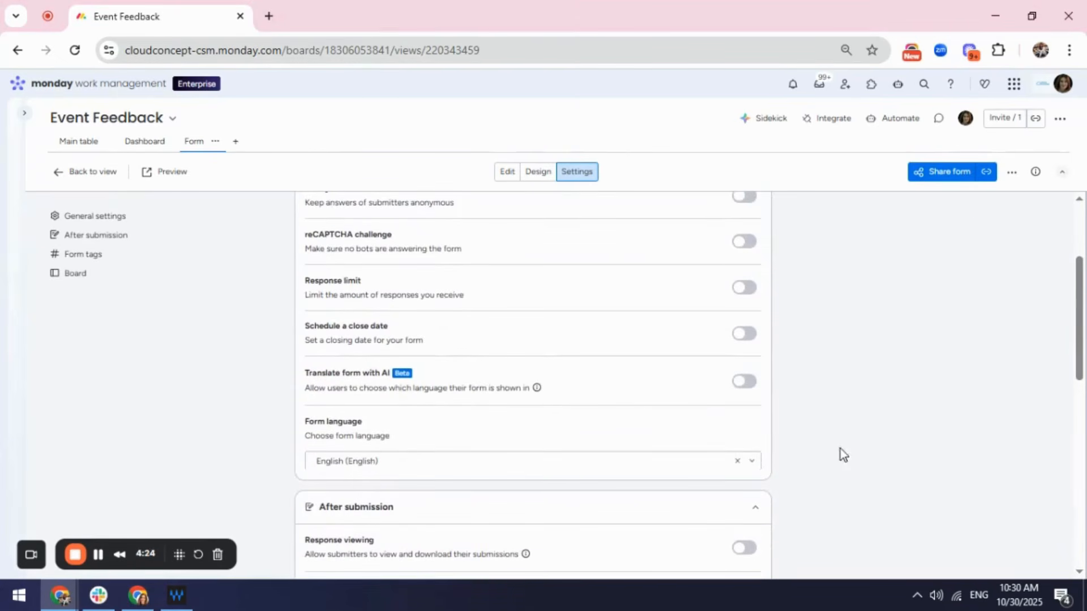
Look at the form's sharing options and display its QR code
{"action": "left_click", "coordinate": [955, 173]}
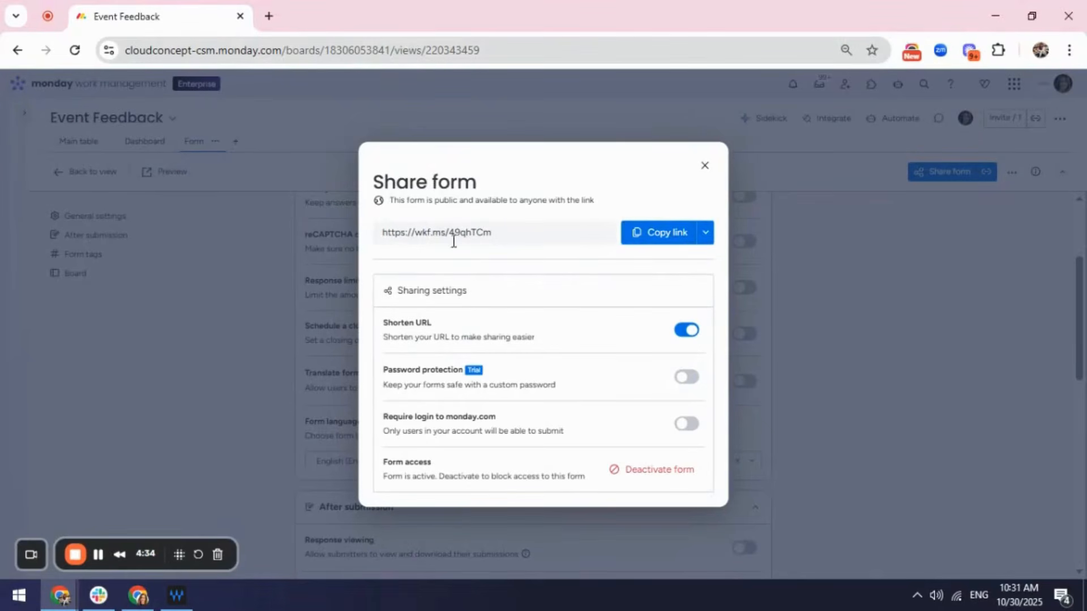
{"action": "left_click", "coordinate": [706, 236]}
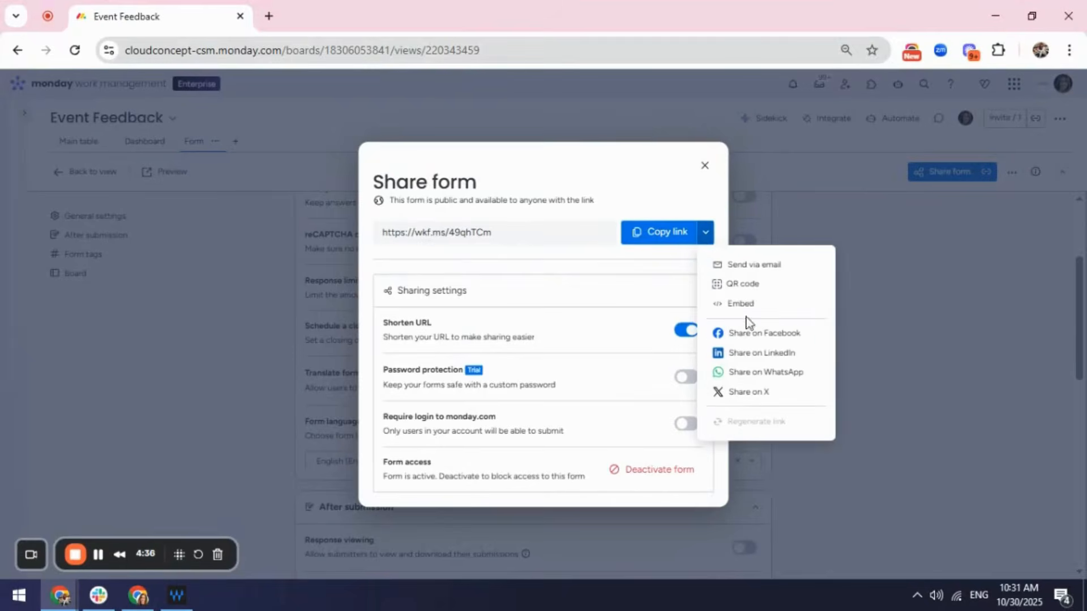
{"action": "left_click", "coordinate": [743, 284]}
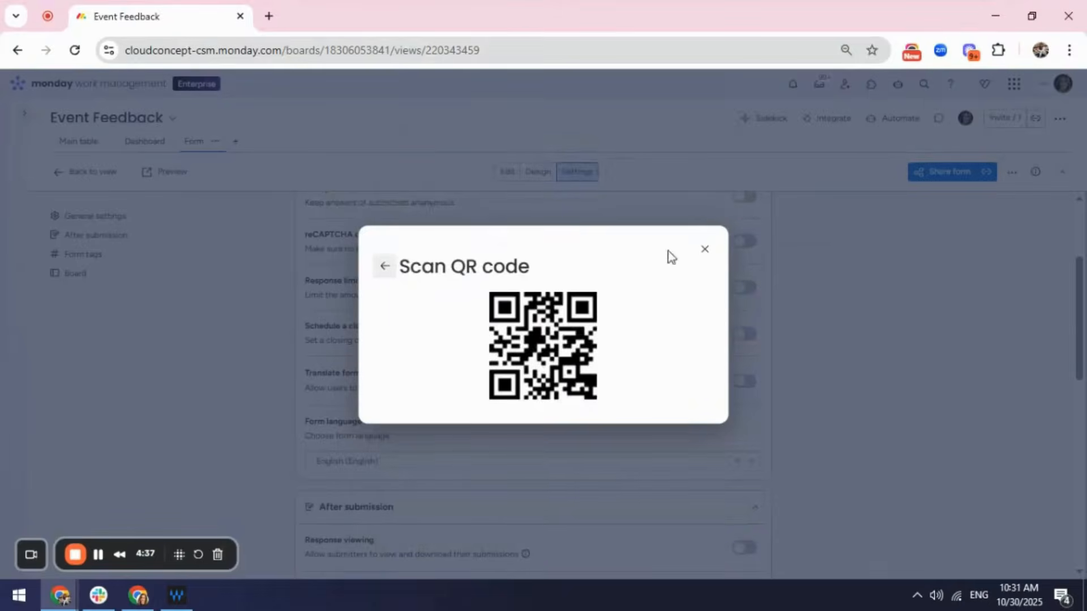
{"action": "left_click", "coordinate": [710, 253]}
Copy the form's shortened share link
{"action": "left_click", "coordinate": [939, 173]}
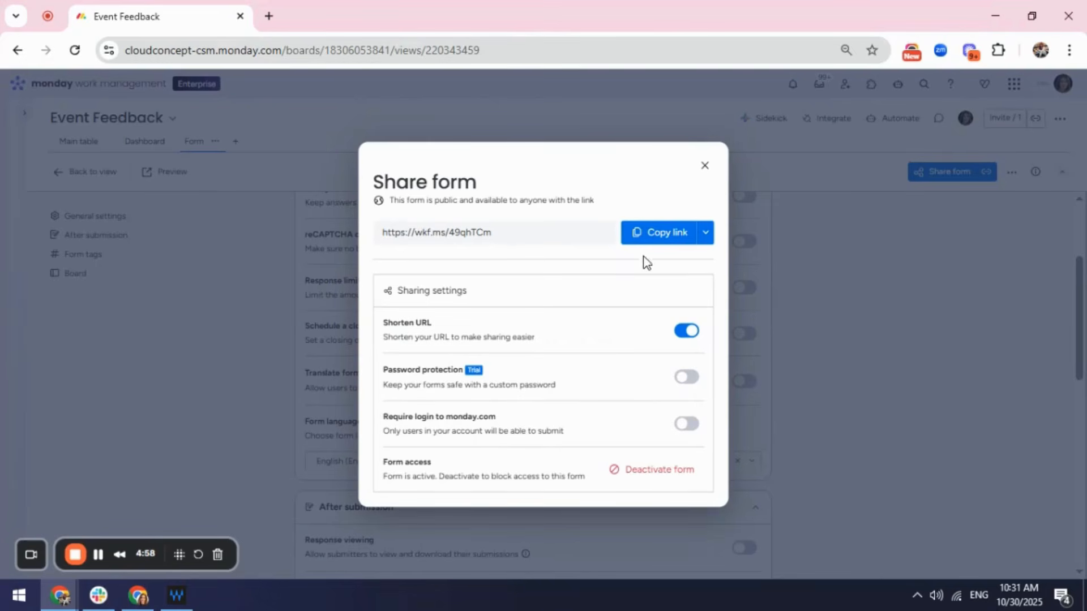
{"action": "left_click", "coordinate": [669, 239]}
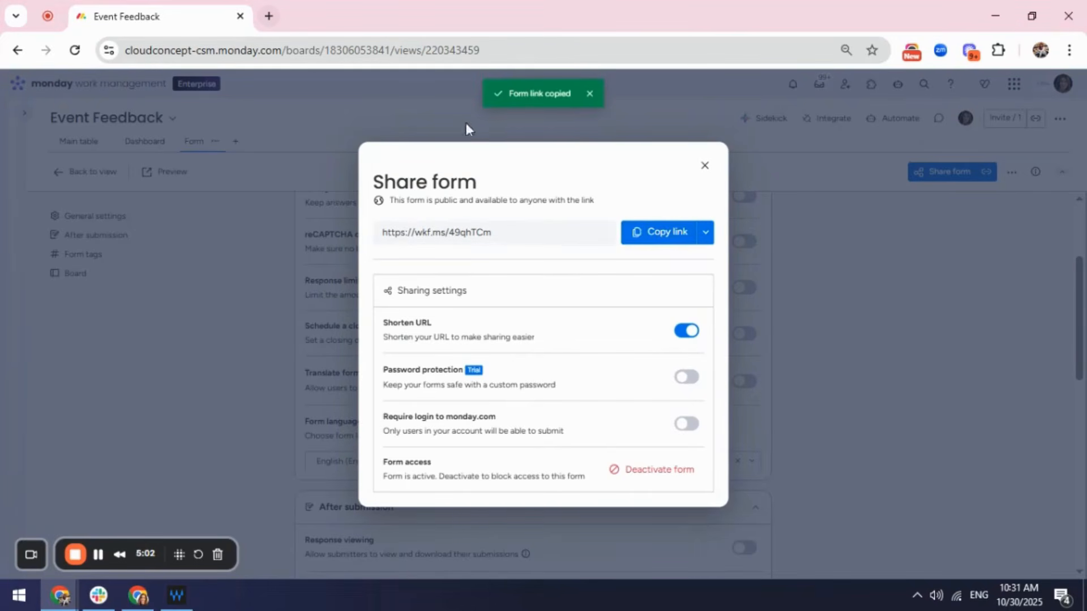
{"action": "left_click", "coordinate": [99, 560]}
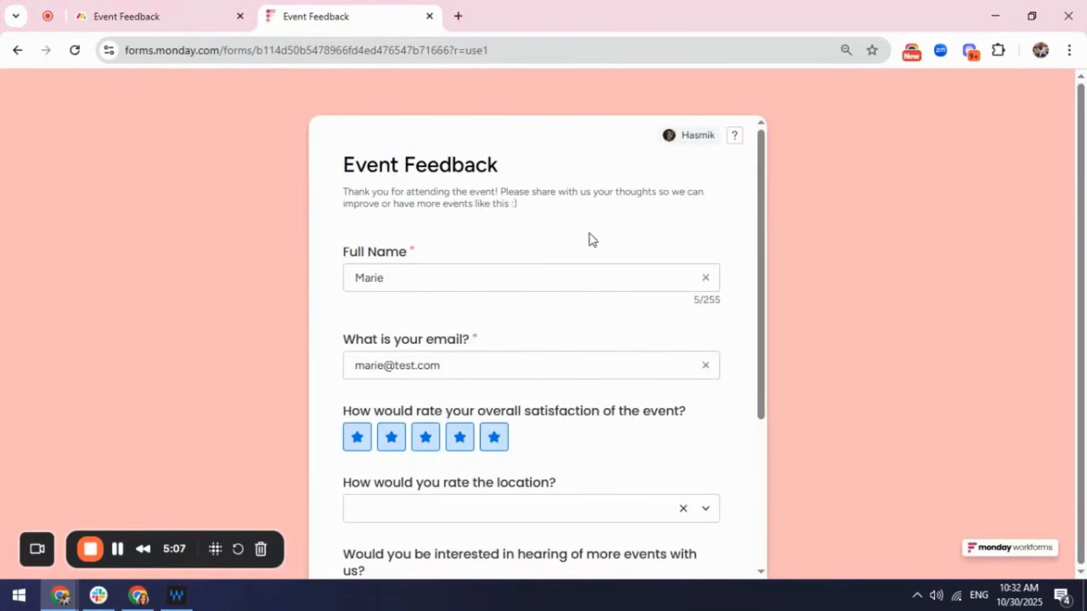
Answer "Disliked the location" for the location rating and "Yes" for hearing of more events, and submit the form
{"action": "scroll", "coordinate": [589, 240], "scroll_direction": "down", "scroll_amount": 3}
{"action": "left_click", "coordinate": [522, 359]}
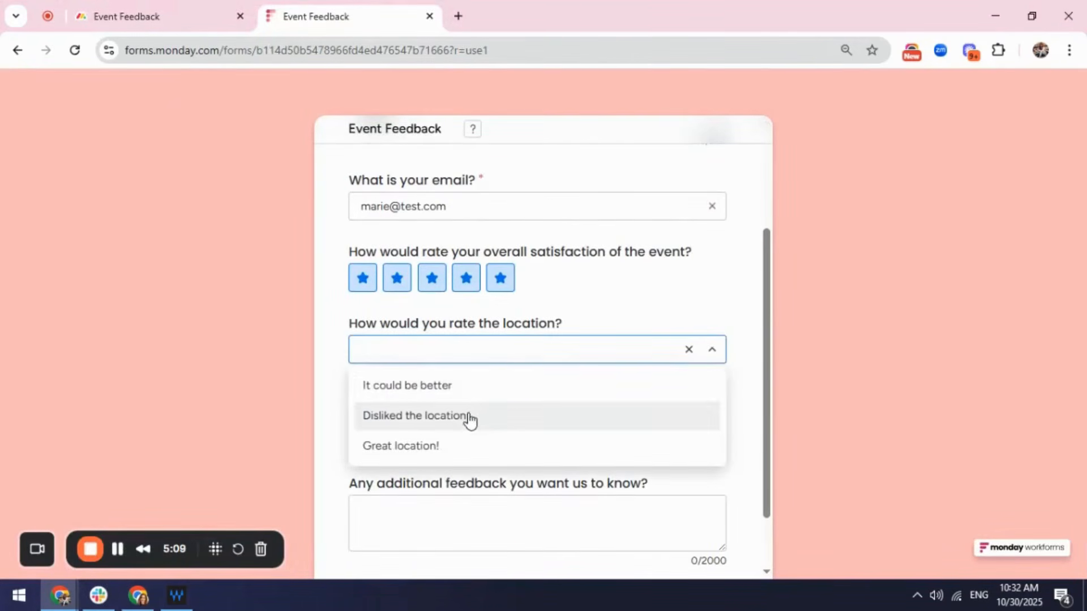
{"action": "left_click", "coordinate": [469, 417]}
{"action": "scroll", "coordinate": [536, 391], "scroll_direction": "down", "scroll_amount": 1}
{"action": "left_click", "coordinate": [518, 377]}
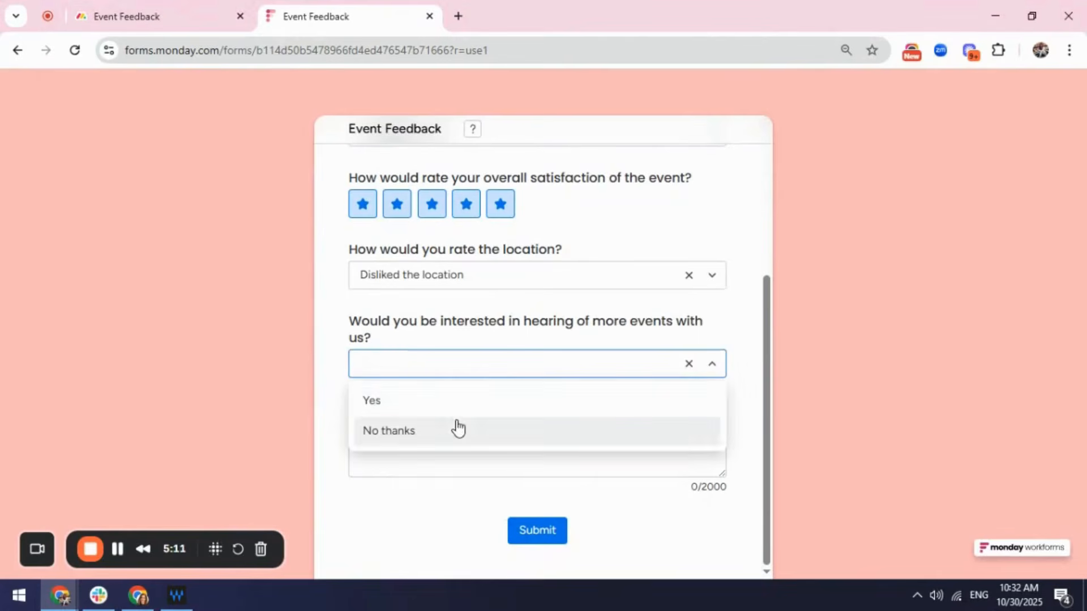
{"action": "left_click", "coordinate": [407, 408]}
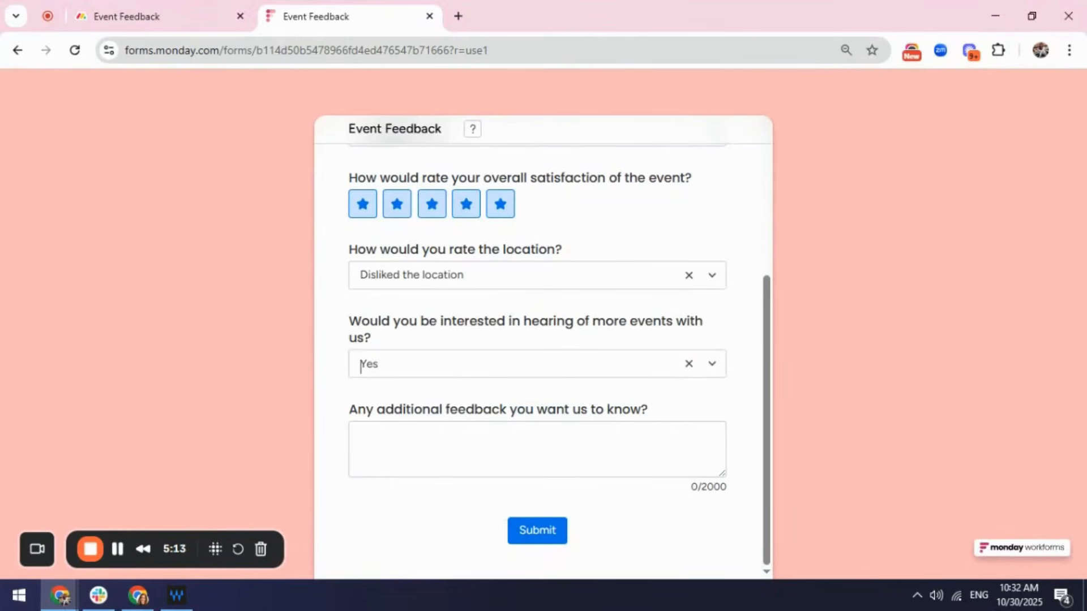
{"action": "left_click", "coordinate": [530, 535]}
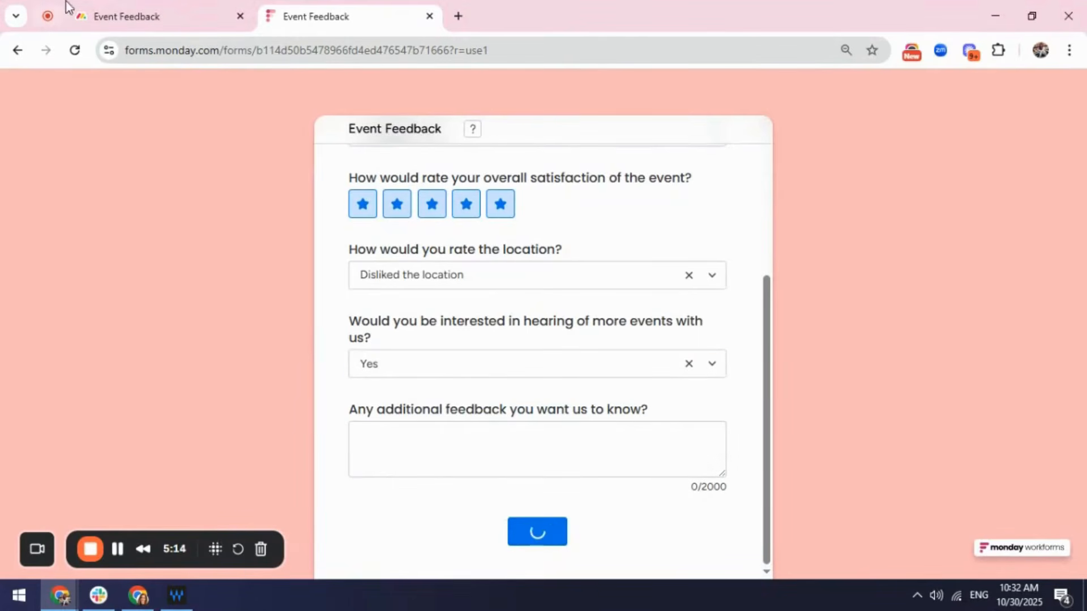
Return to the Event Feedback board and open its main table of incoming feedback forms
{"action": "left_click", "coordinate": [127, 15]}
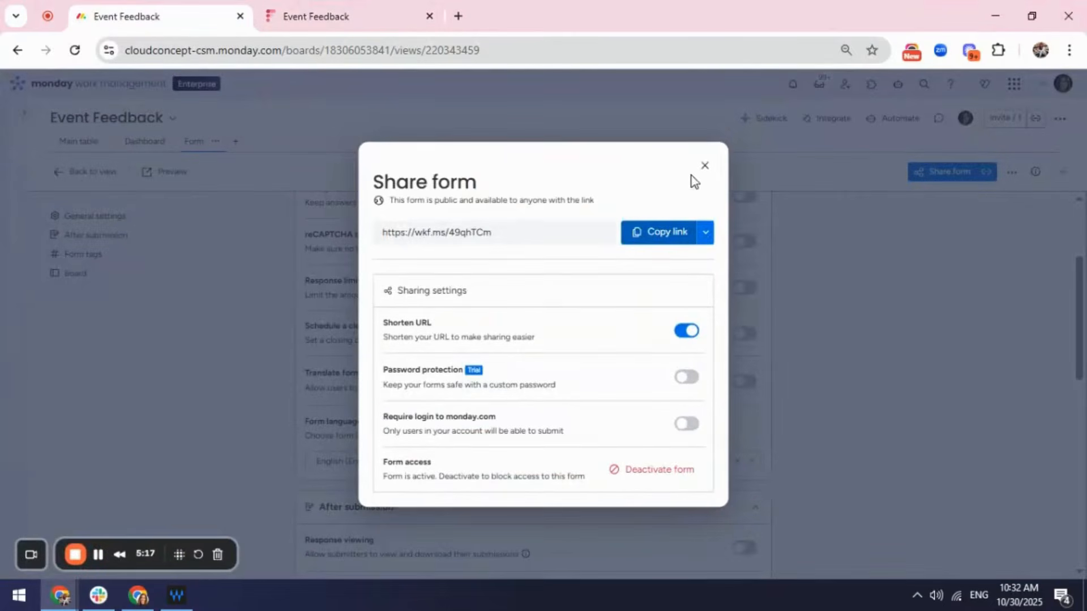
{"action": "left_click", "coordinate": [705, 166]}
{"action": "left_click", "coordinate": [83, 143]}
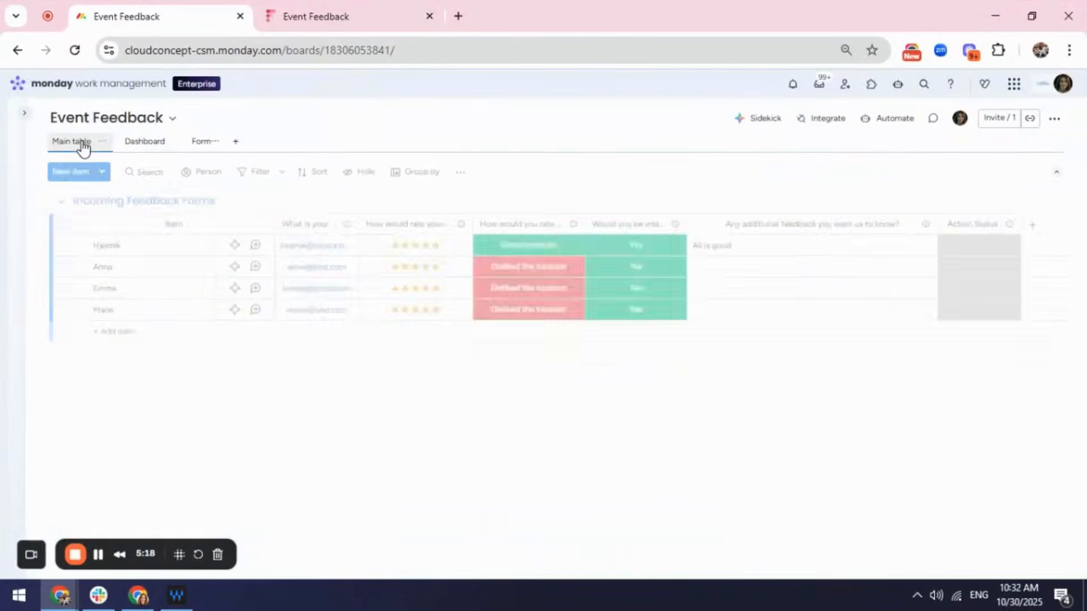